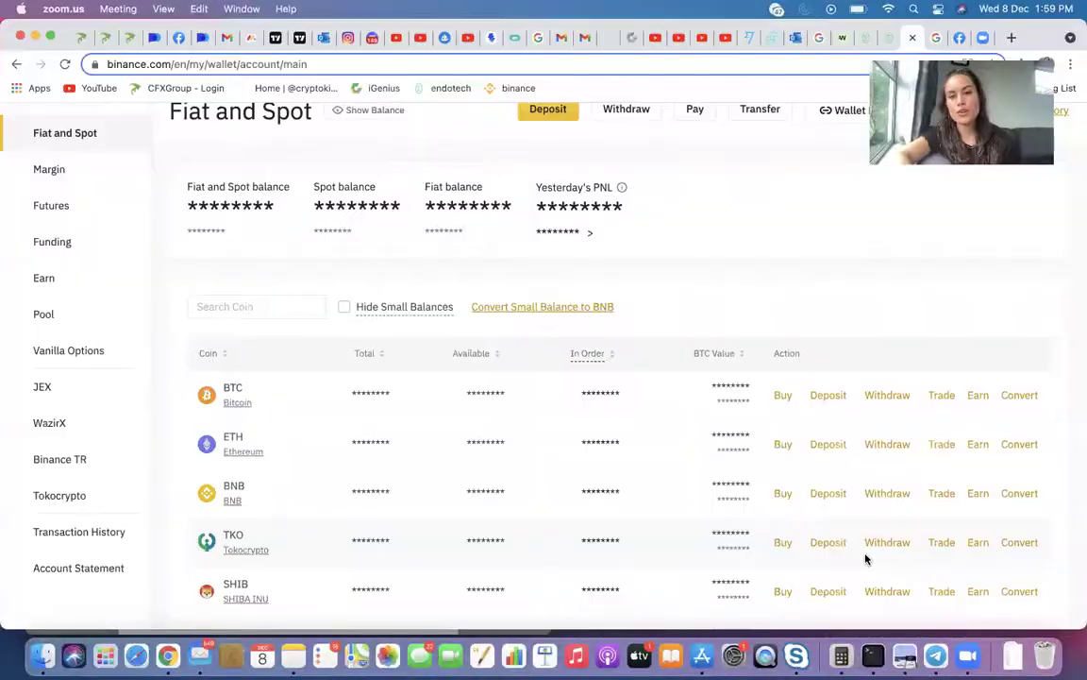
Step: Focus the browser and scroll through the Fiat and Spot wallet's coin list (BTC, ETH, BNB, TKO)
scroll(717, 132, up, 2)
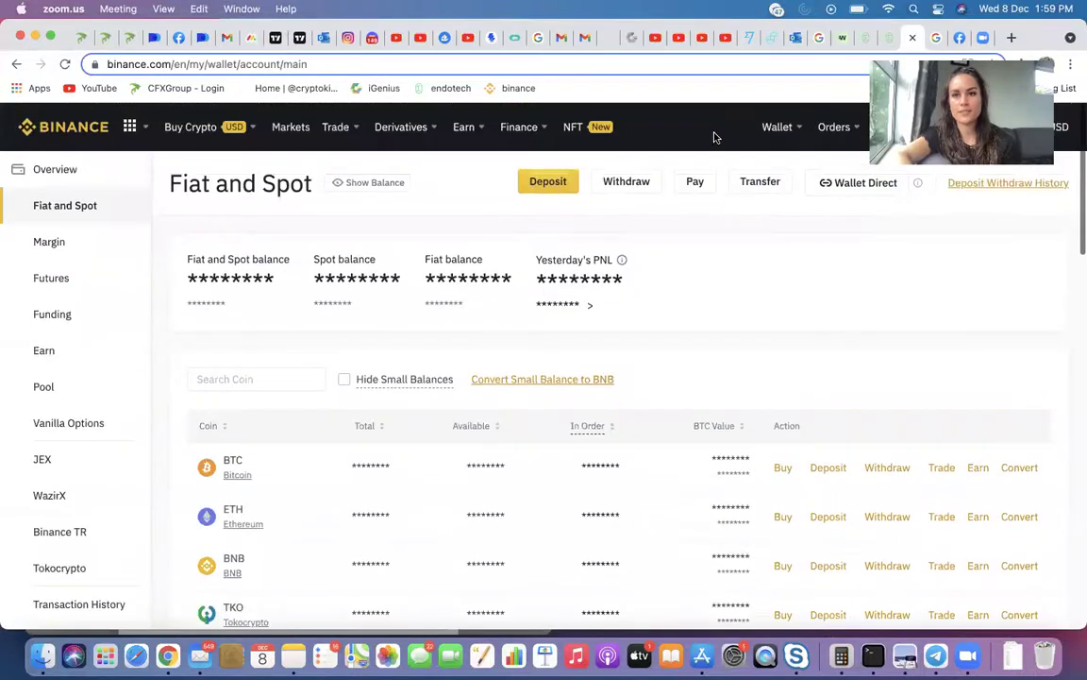
click(778, 123)
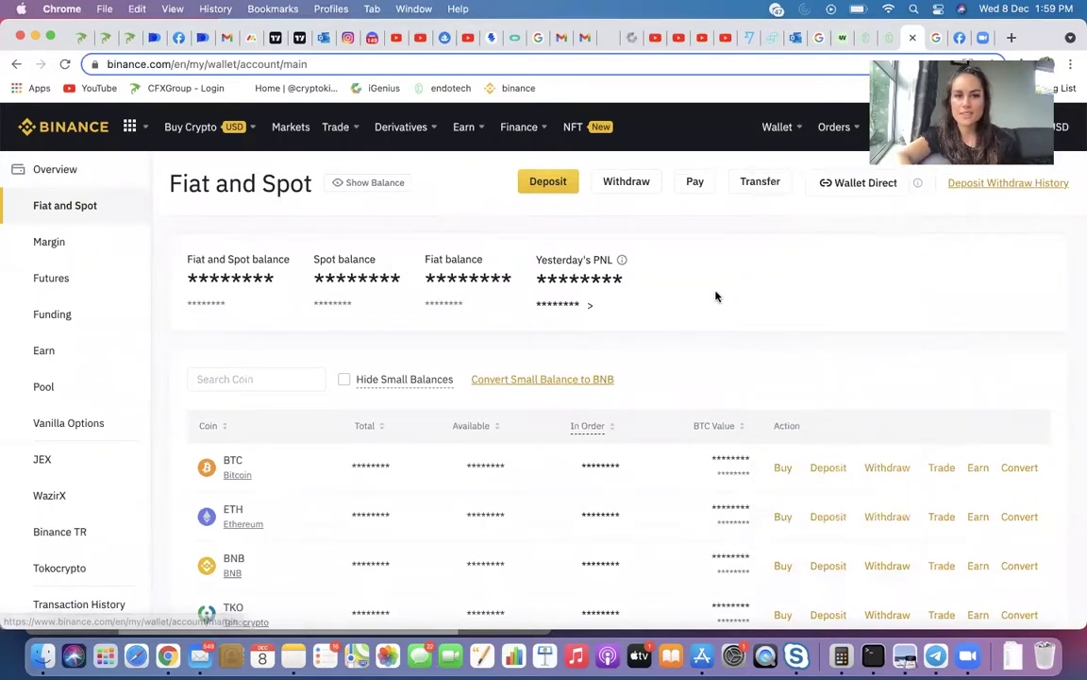
scroll(631, 327, down, 2)
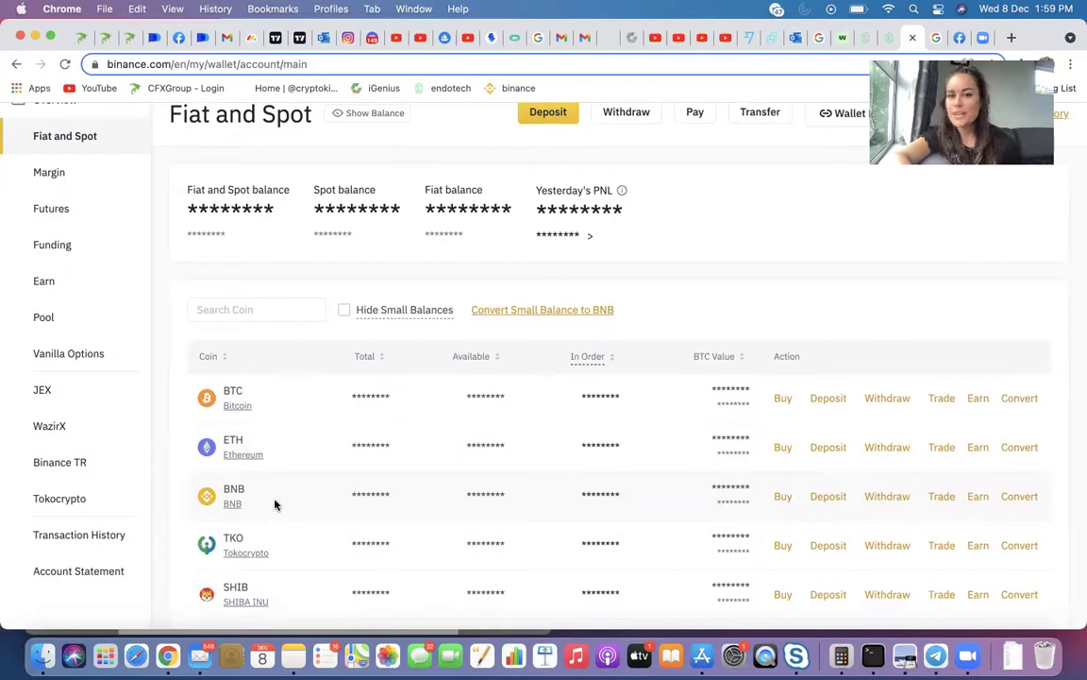
scroll(456, 539, down, 1)
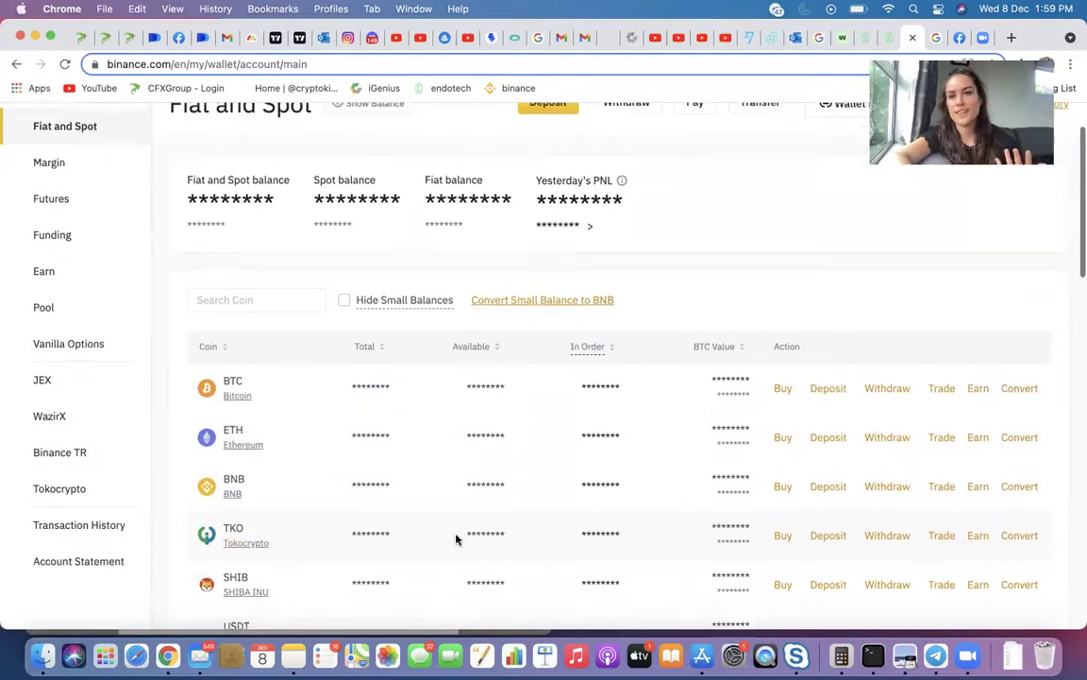
scroll(456, 539, down, 1)
scroll(456, 539, up, 3)
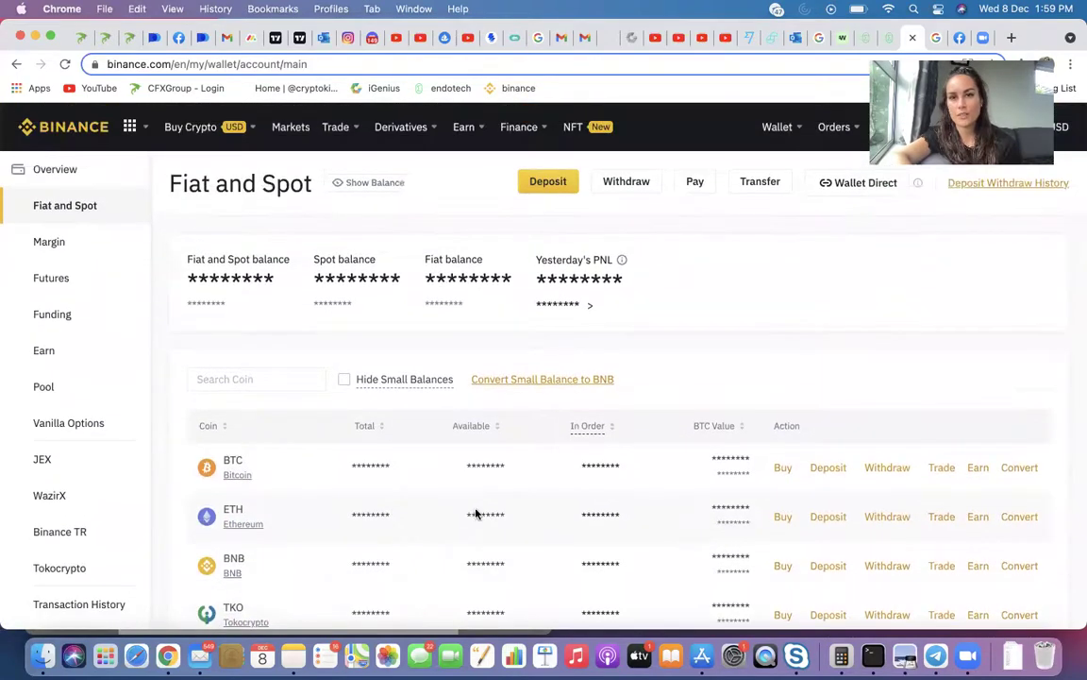
scroll(740, 427, down, 1)
scroll(740, 426, up, 1)
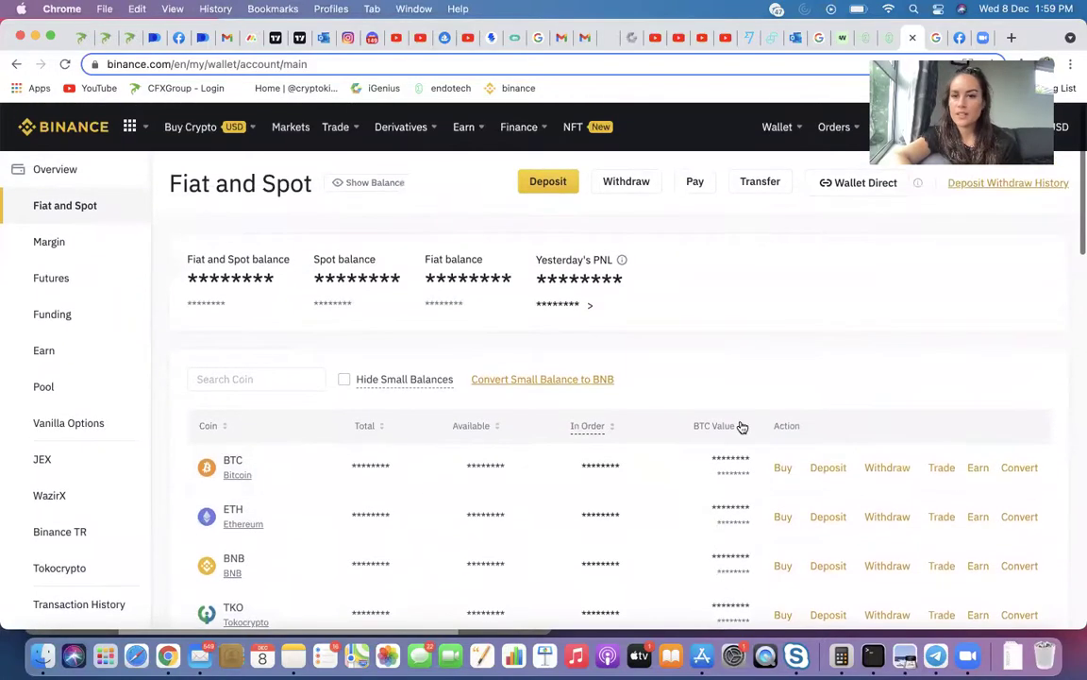
Step: Start a BTC deposit on the Bitcoin network and copy its Spot Wallet deposit address
click(821, 469)
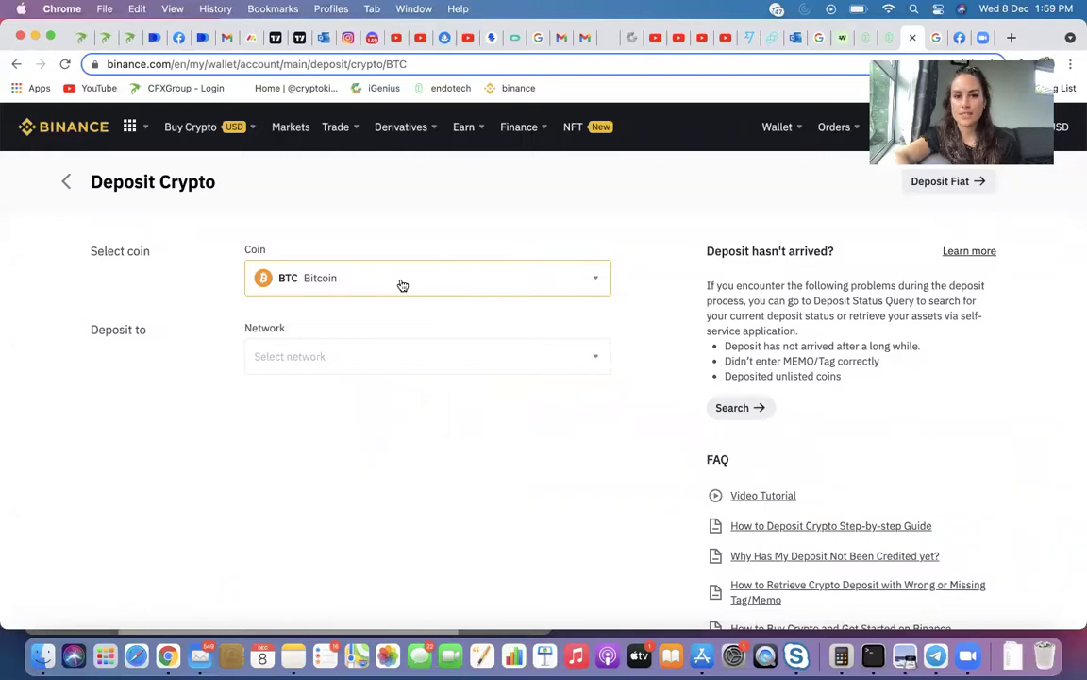
click(387, 355)
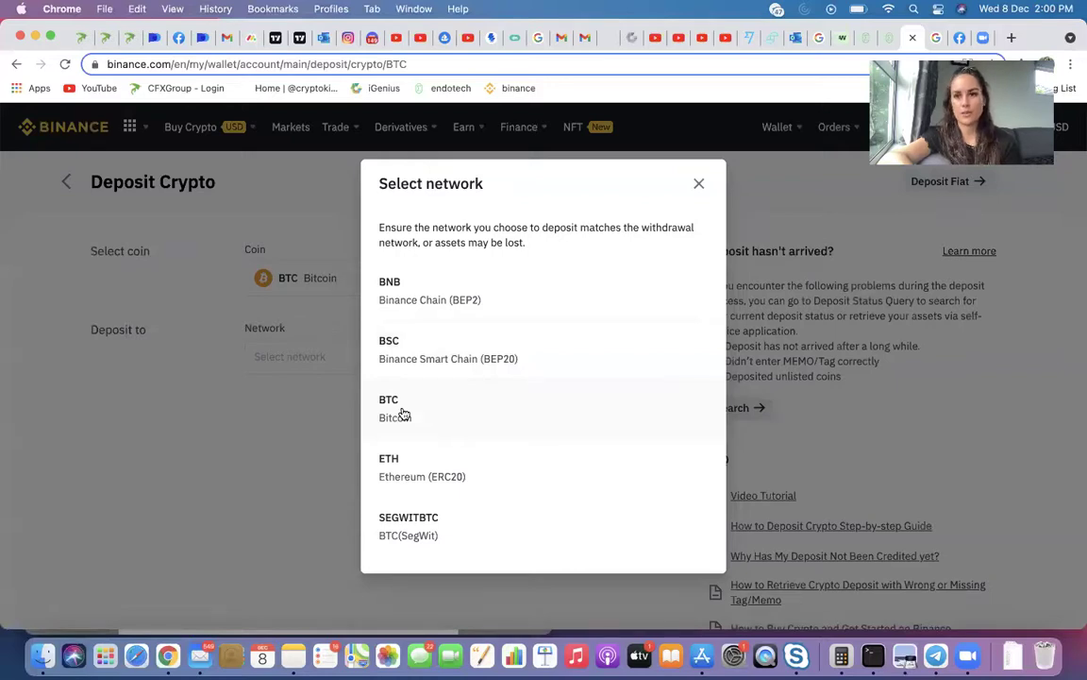
click(403, 415)
scroll(590, 442, down, 1)
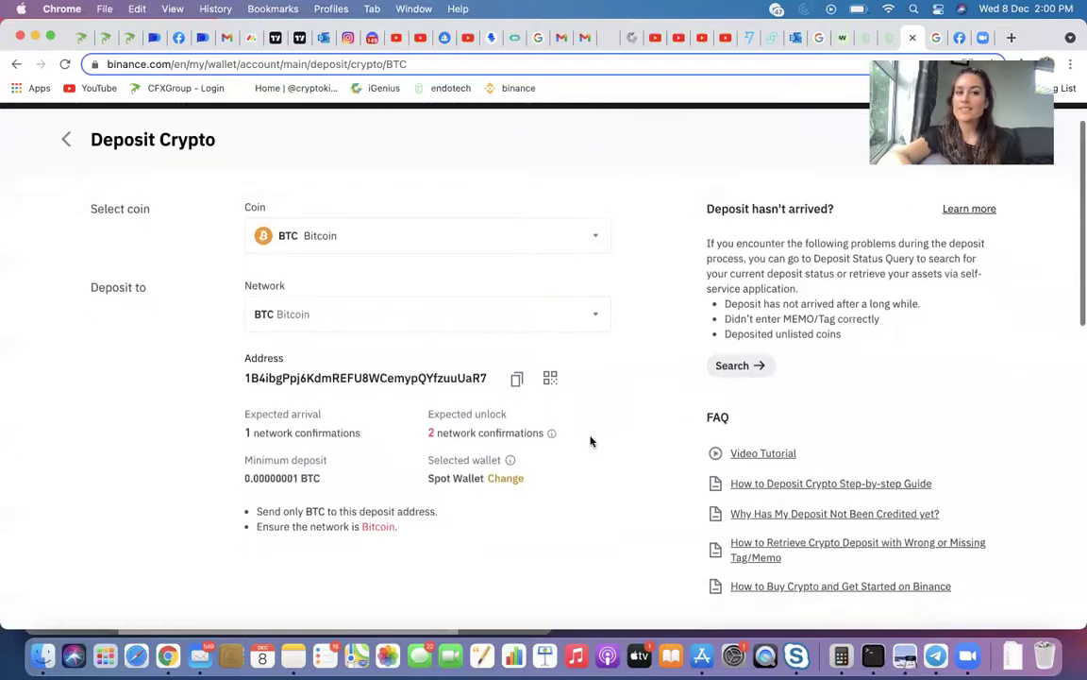
click(517, 394)
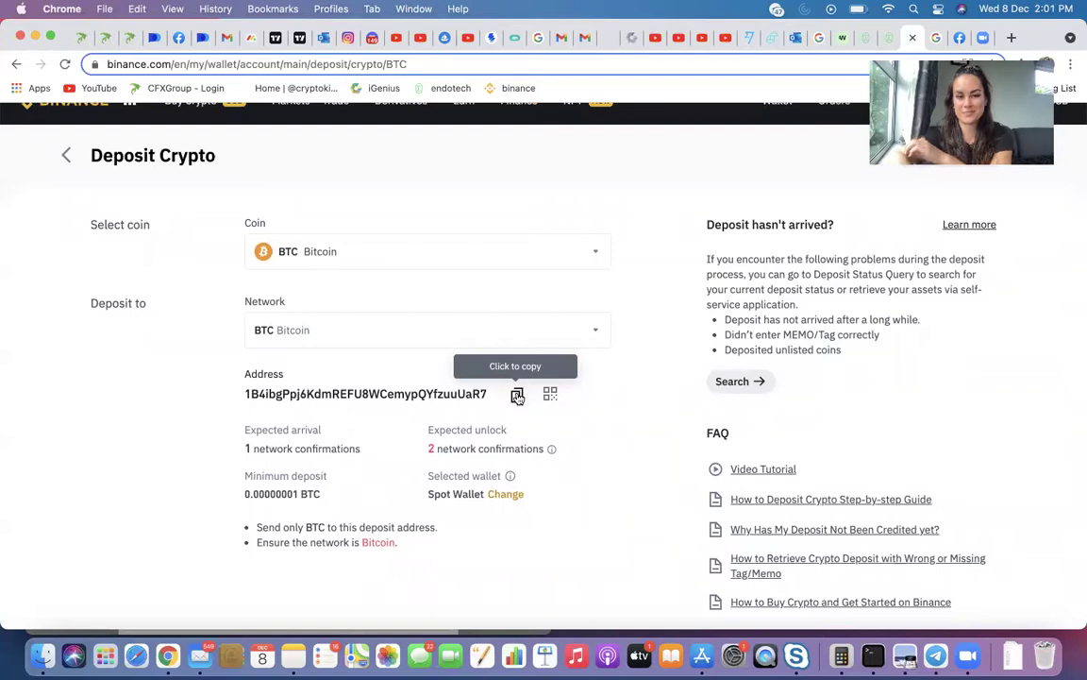
scroll(518, 396, down, 5)
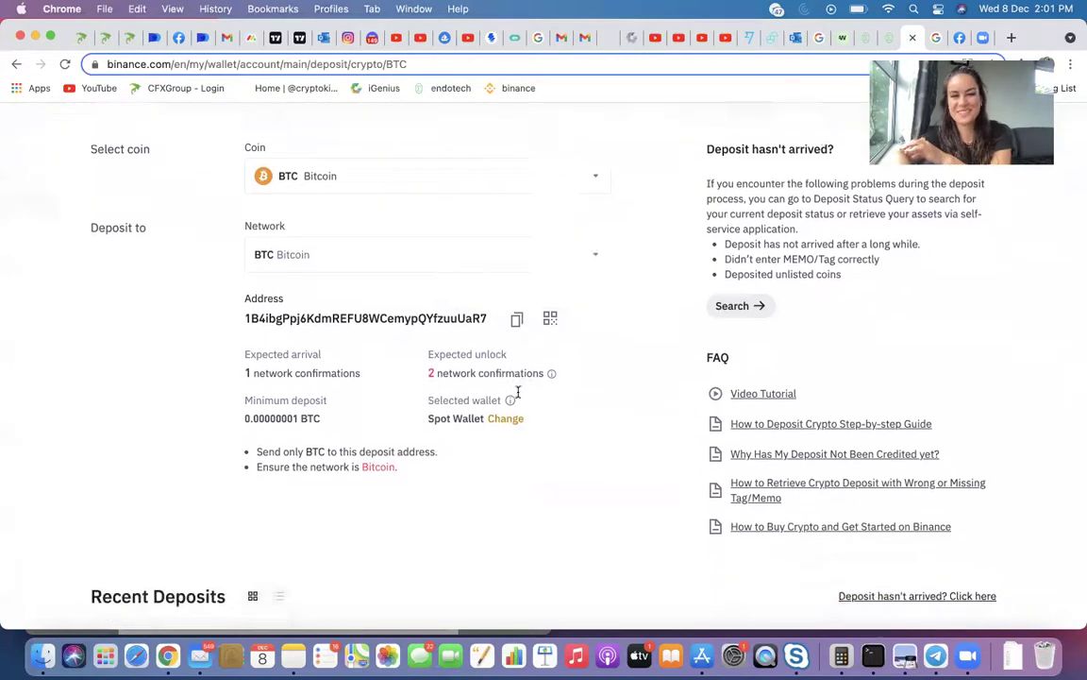
scroll(517, 392, down, 2)
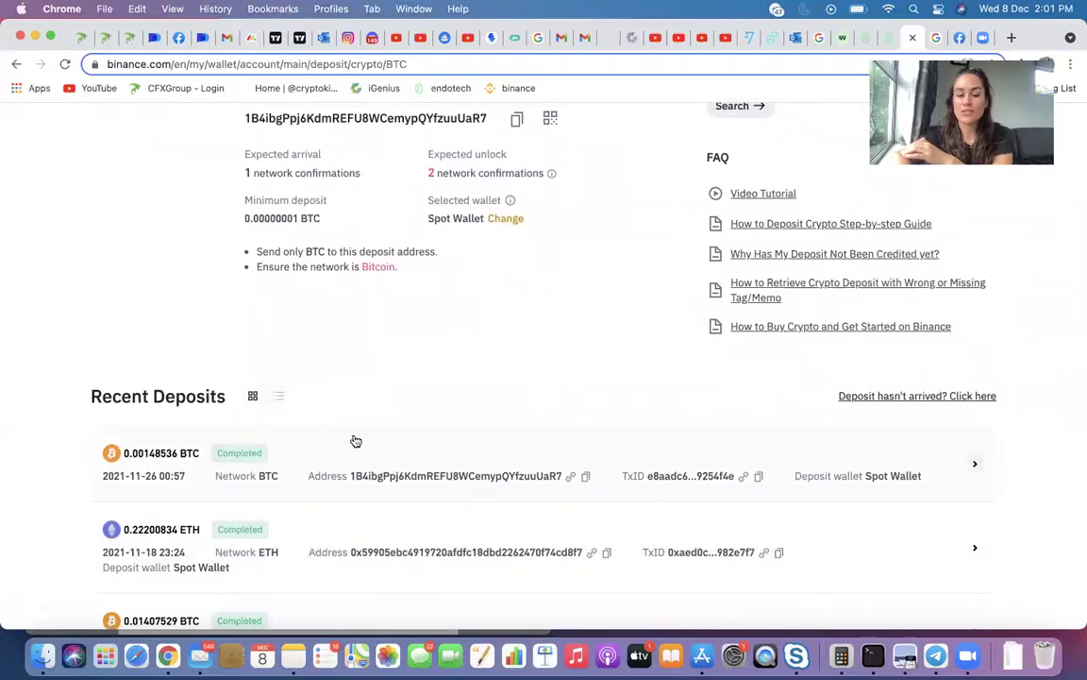
click(428, 450)
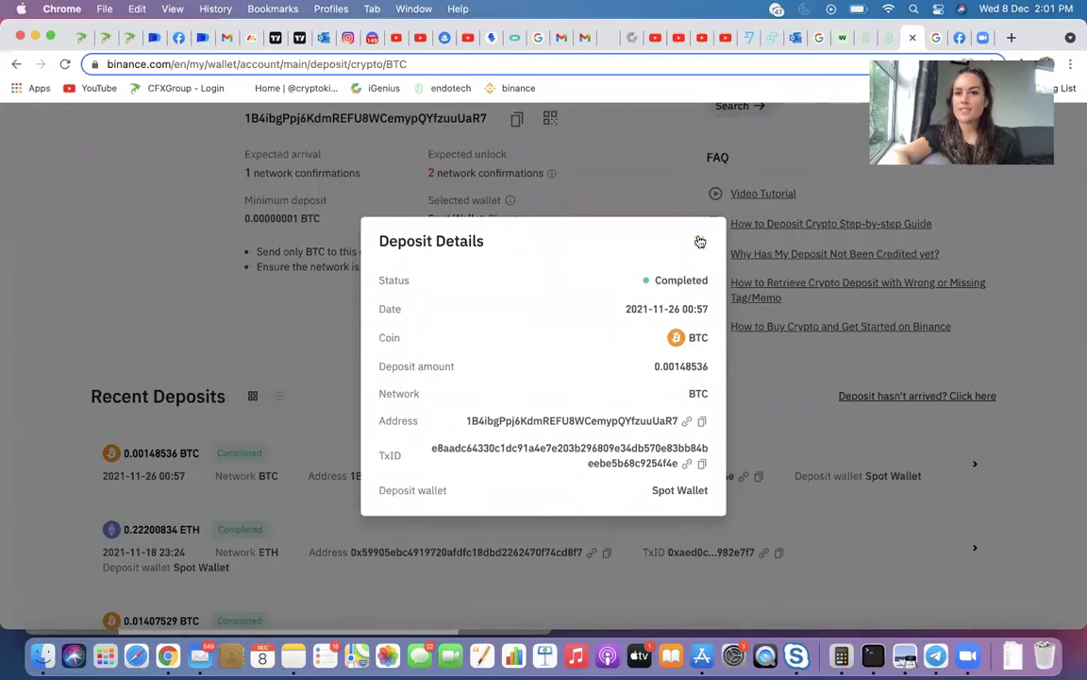
click(700, 243)
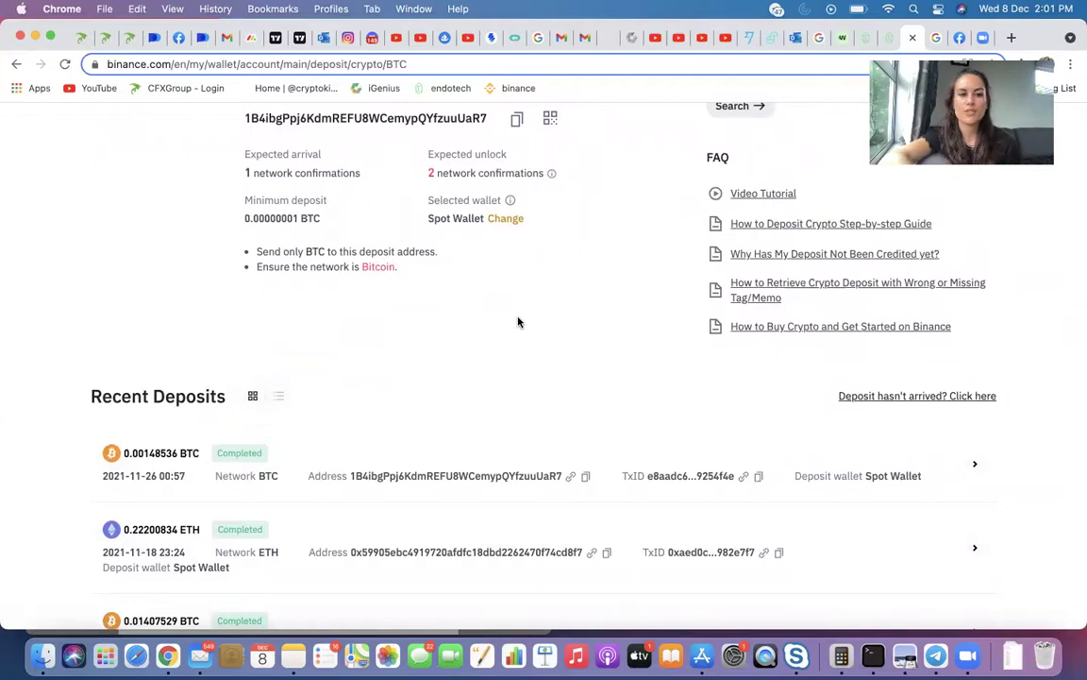
scroll(517, 322, down, 1)
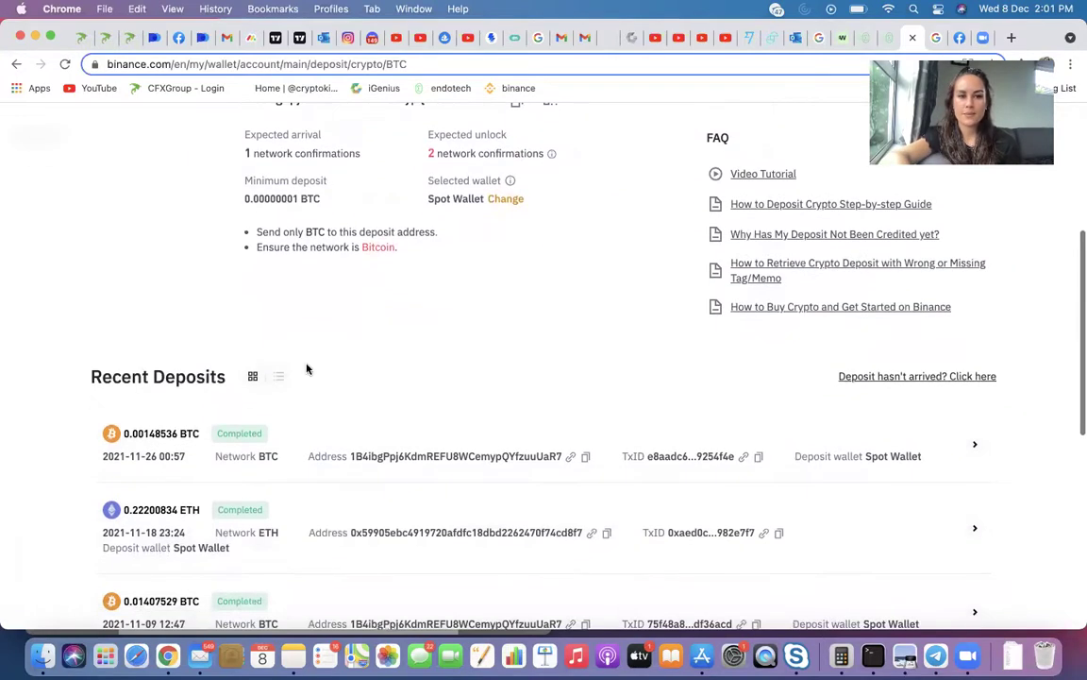
mouse_move(222, 432)
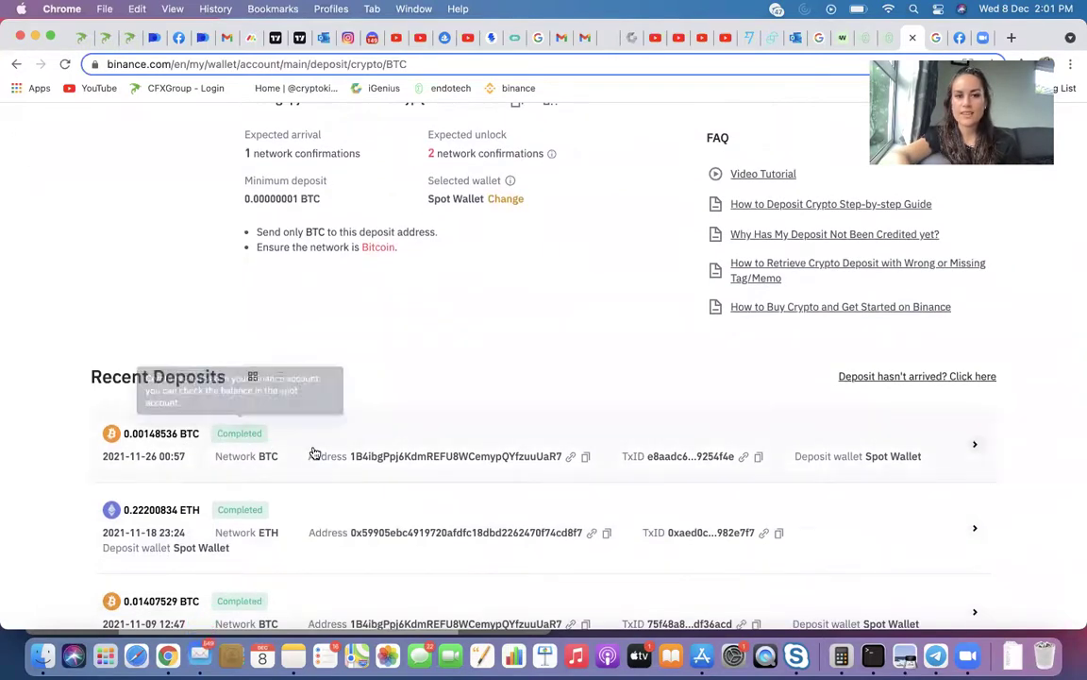
click(383, 429)
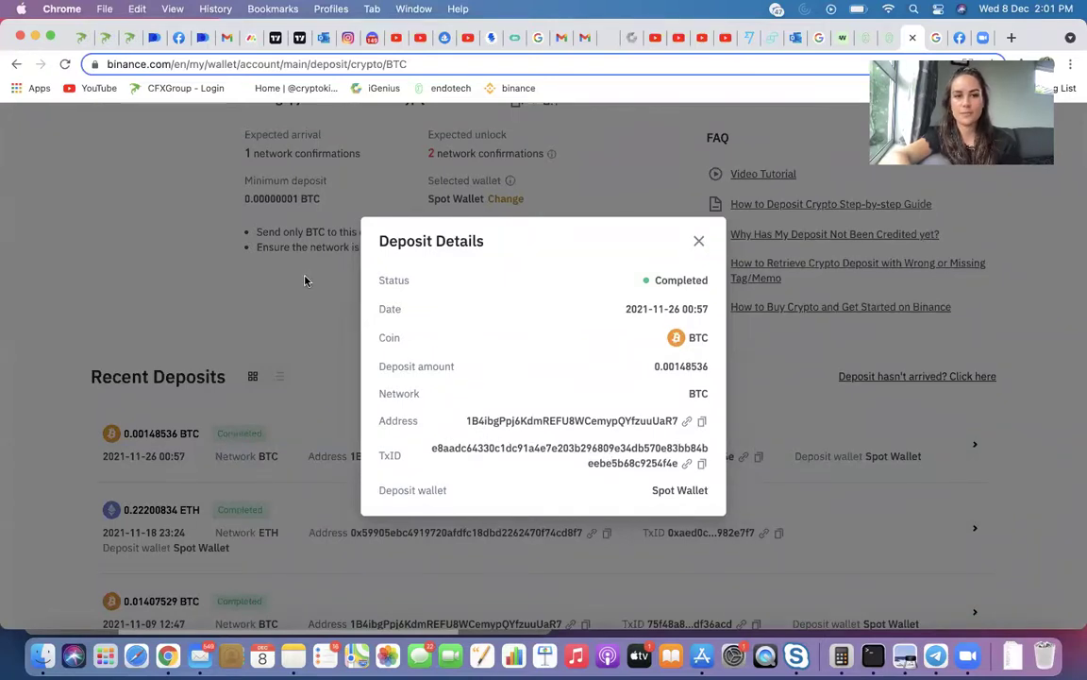
click(700, 242)
scroll(602, 165, up, 5)
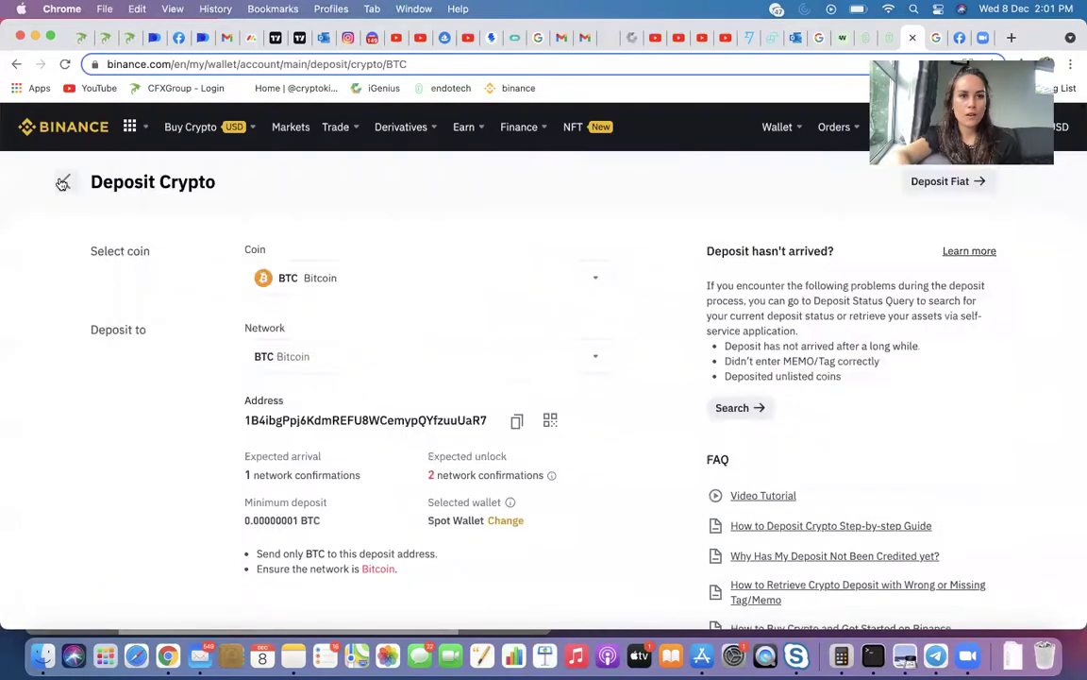
Step: Return to the wallet, start an ETH deposit and select the Ethereum (ERC20) network
click(62, 184)
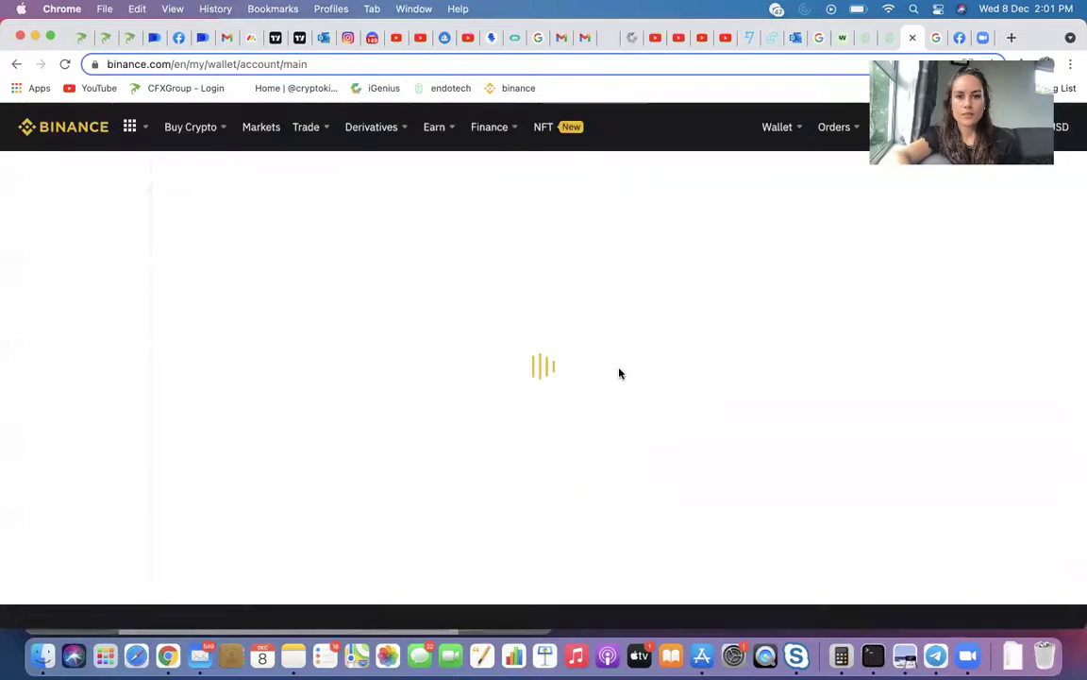
scroll(719, 411, down, 2)
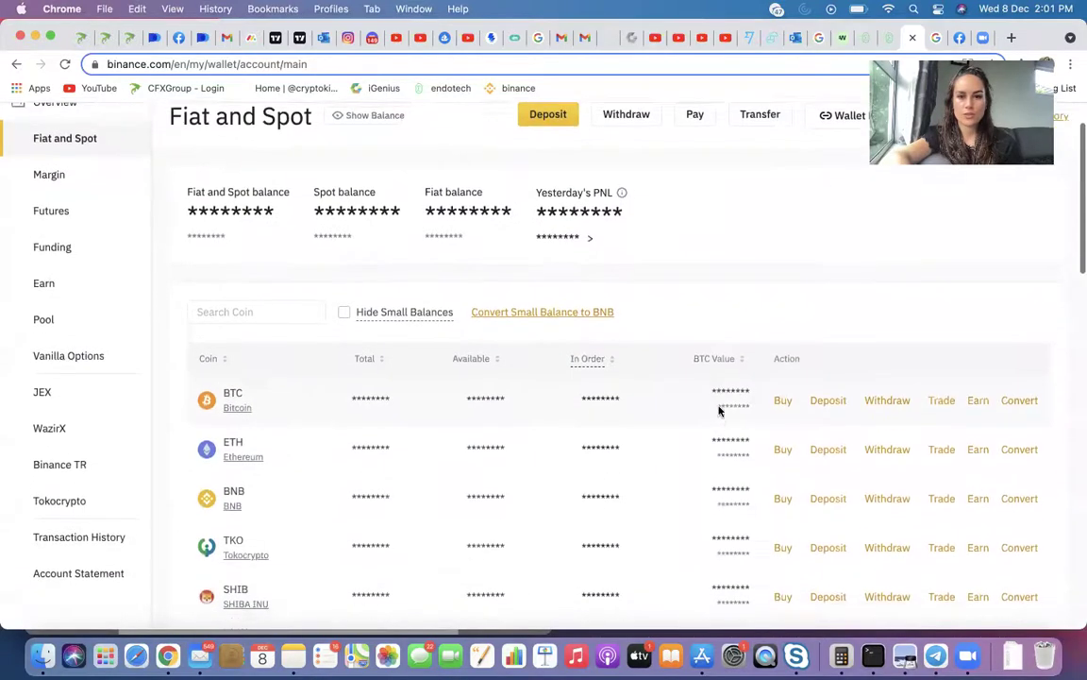
click(827, 436)
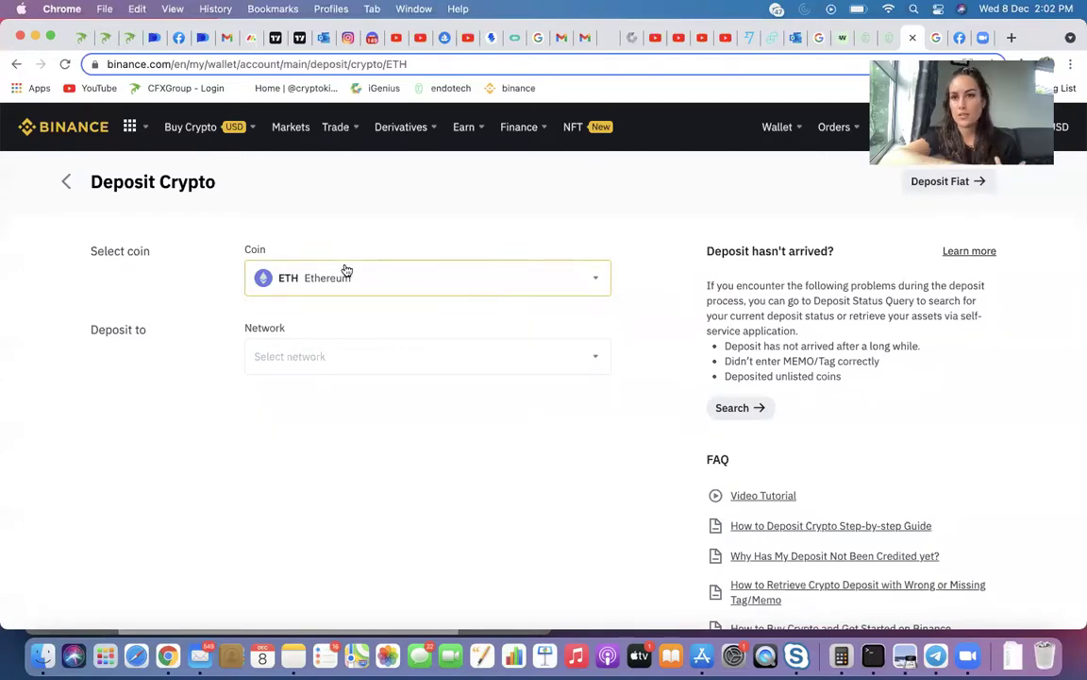
click(361, 356)
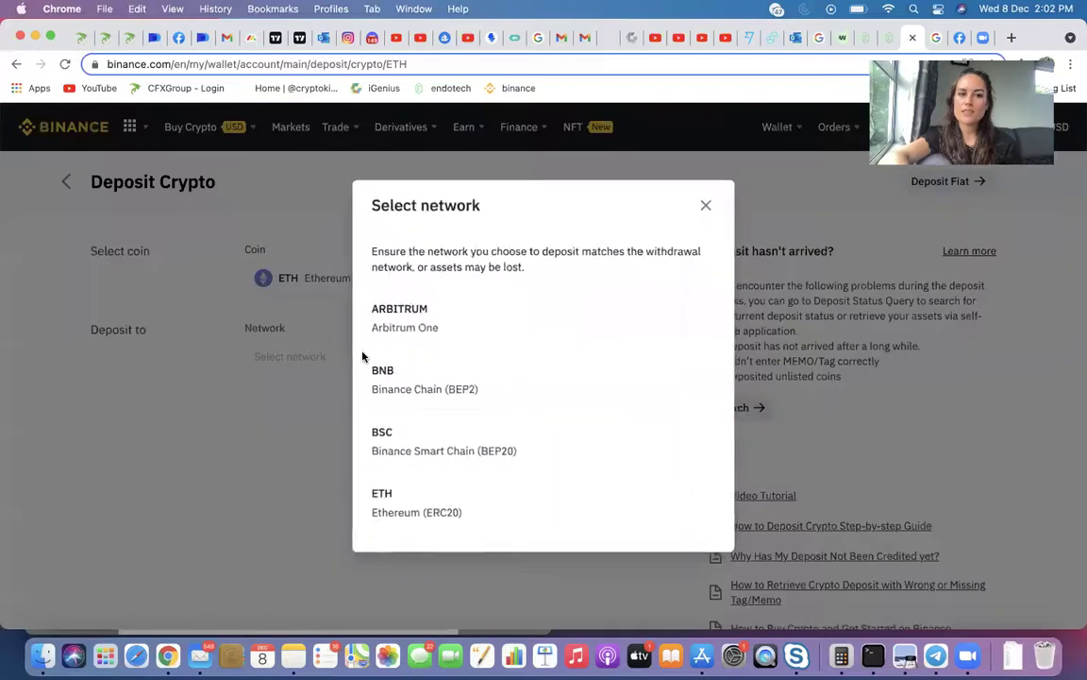
click(477, 500)
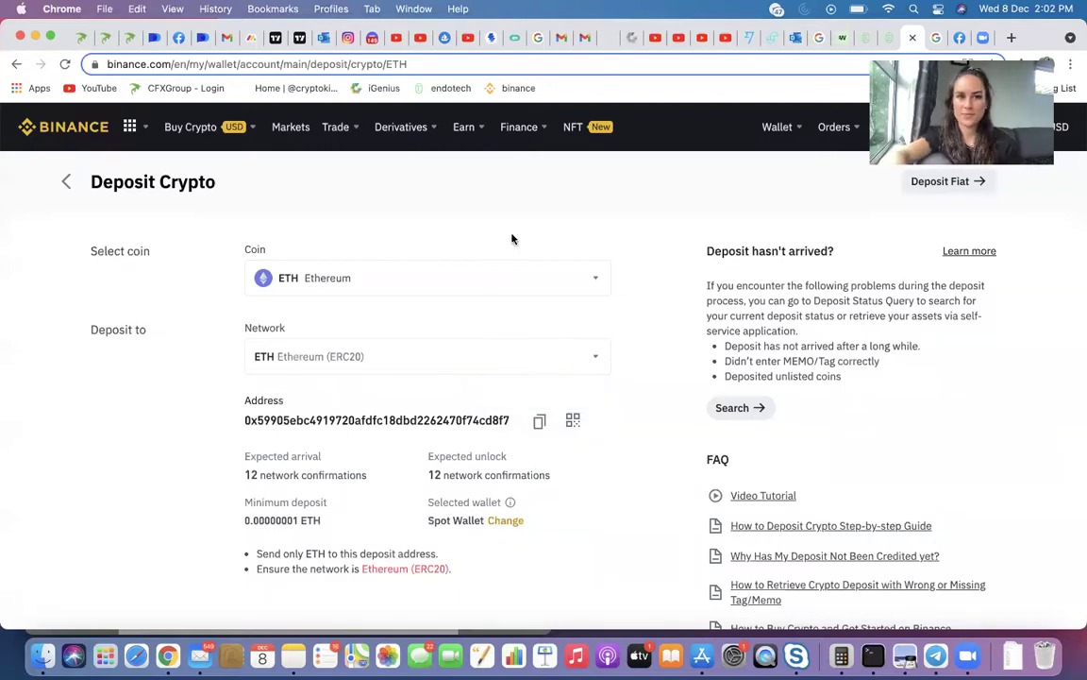
Step: Start a BTC withdrawal on the Bitcoin network and accept the bc1p address warning
click(62, 186)
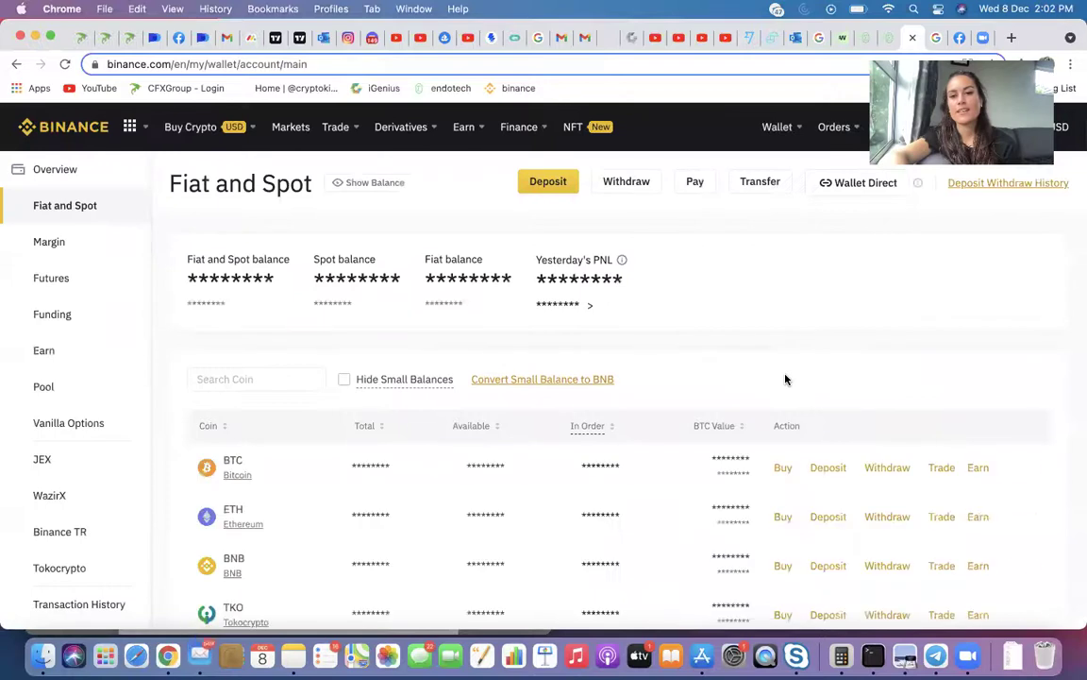
scroll(785, 379, down, 2)
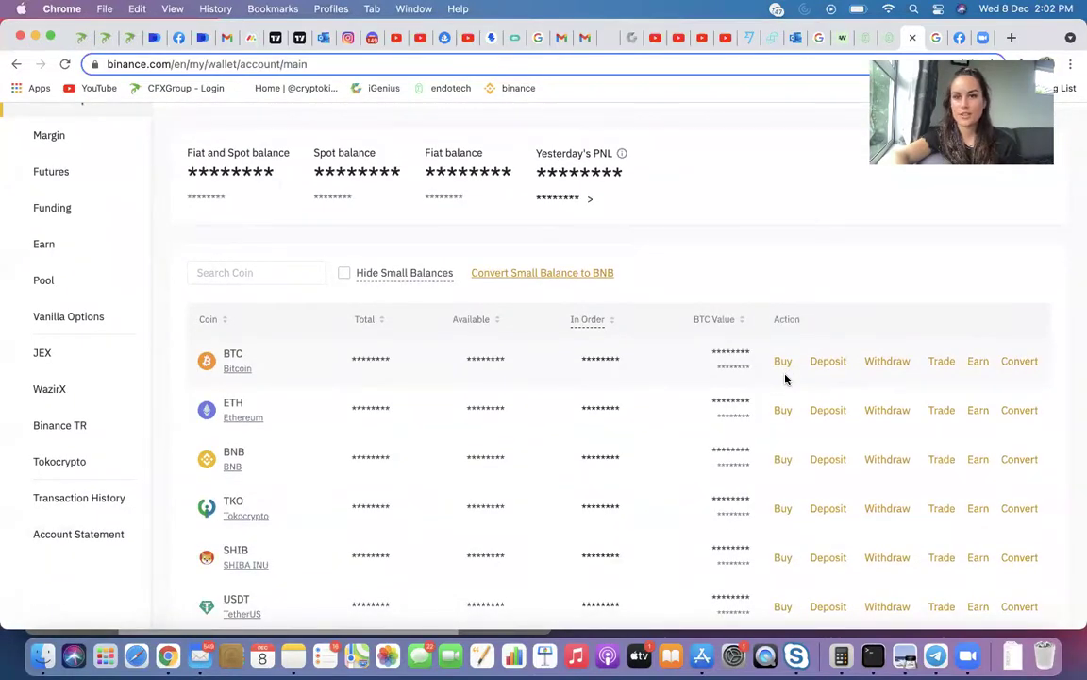
click(880, 364)
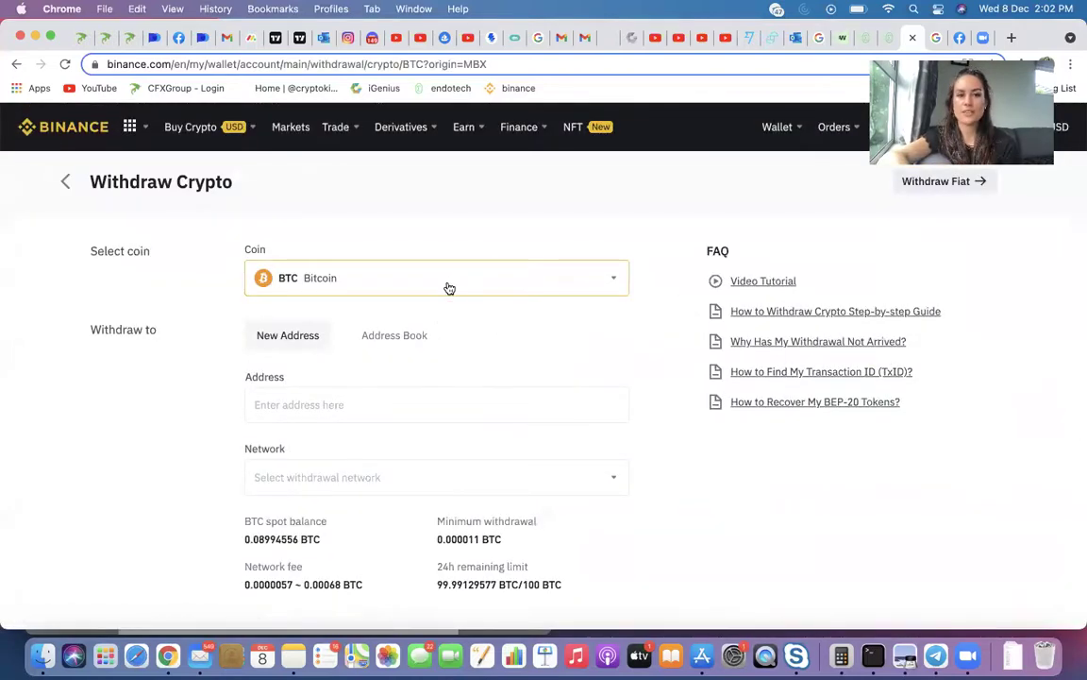
scroll(497, 397, down, 1)
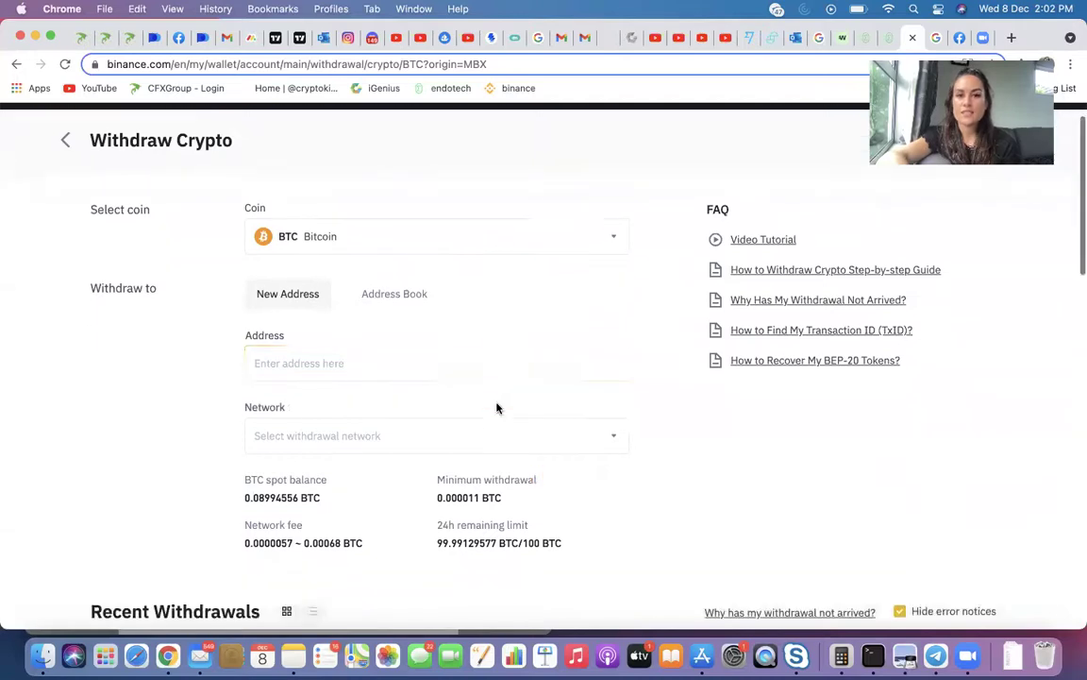
click(469, 357)
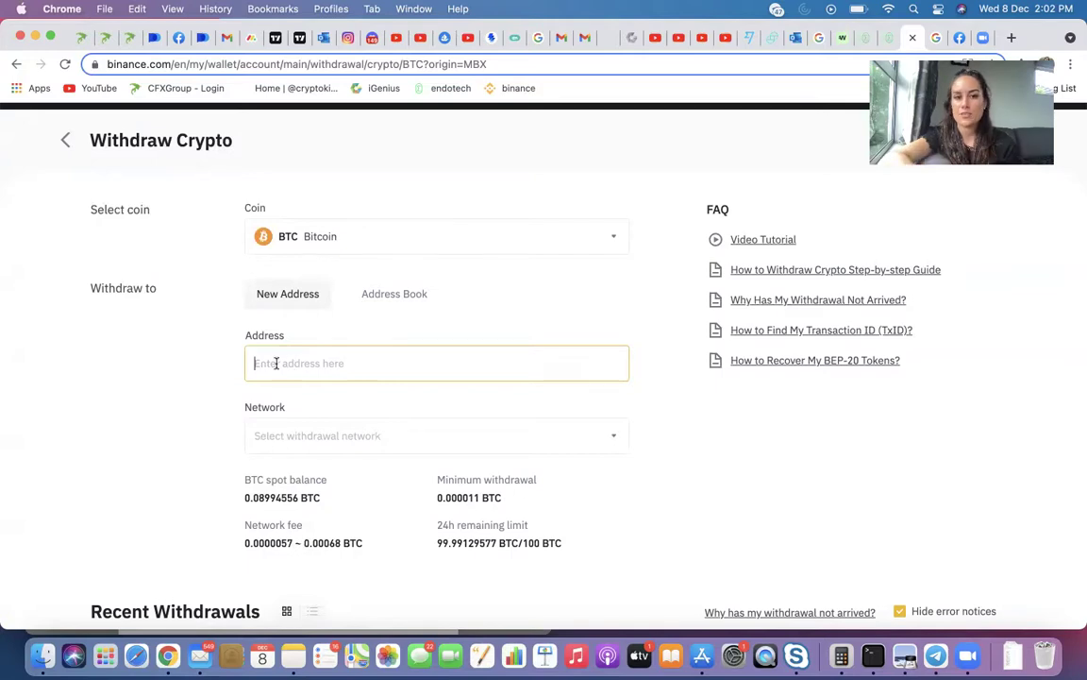
click(390, 437)
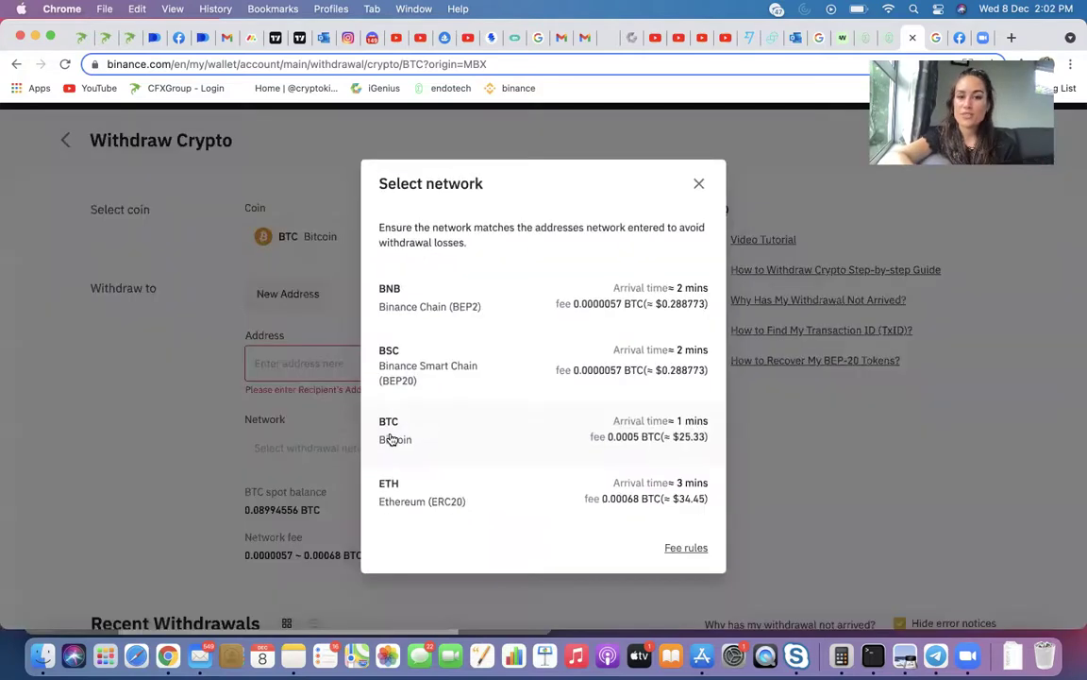
click(488, 434)
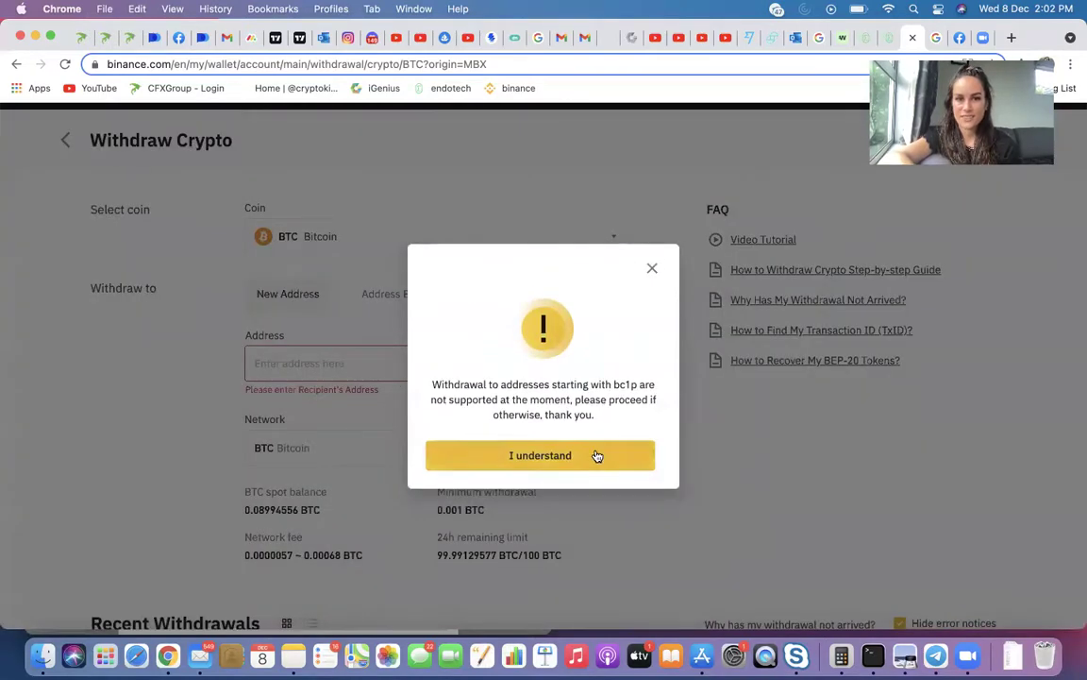
click(599, 455)
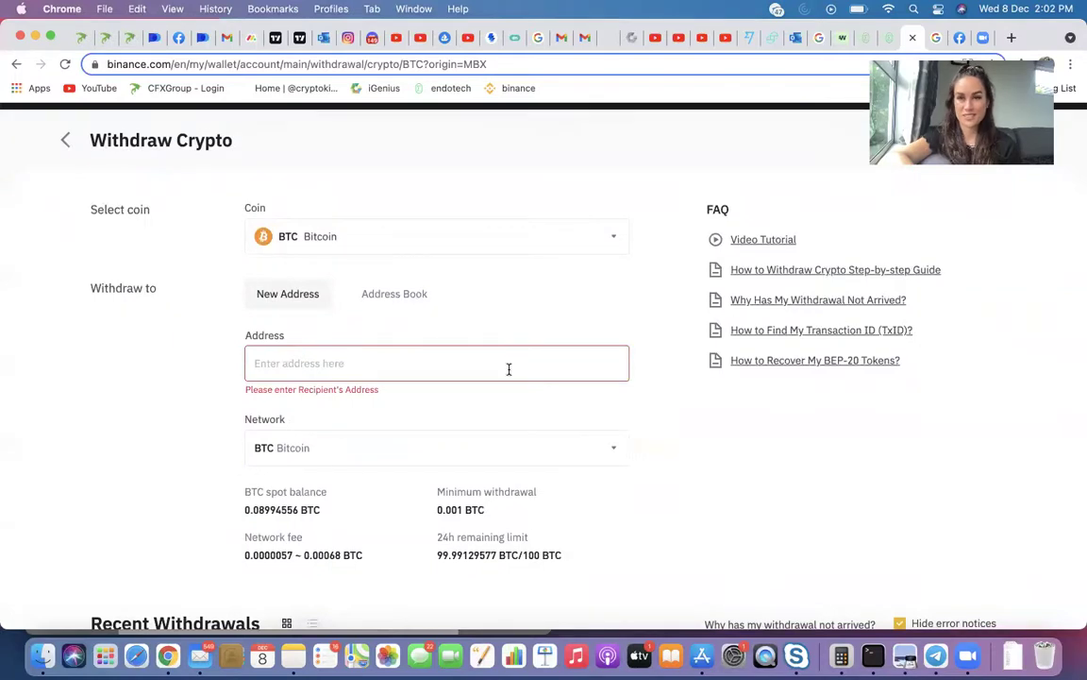
Step: Review the Recent Withdrawals list and its Completed status, then scroll back up
scroll(654, 405, down, 2)
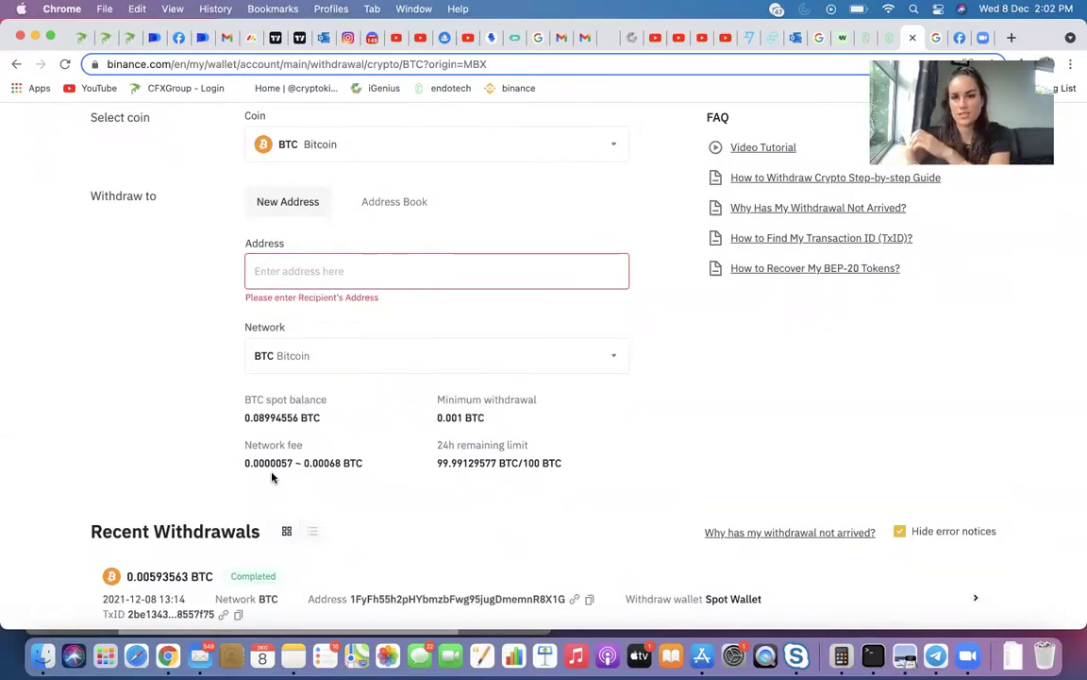
scroll(271, 477, down, 2)
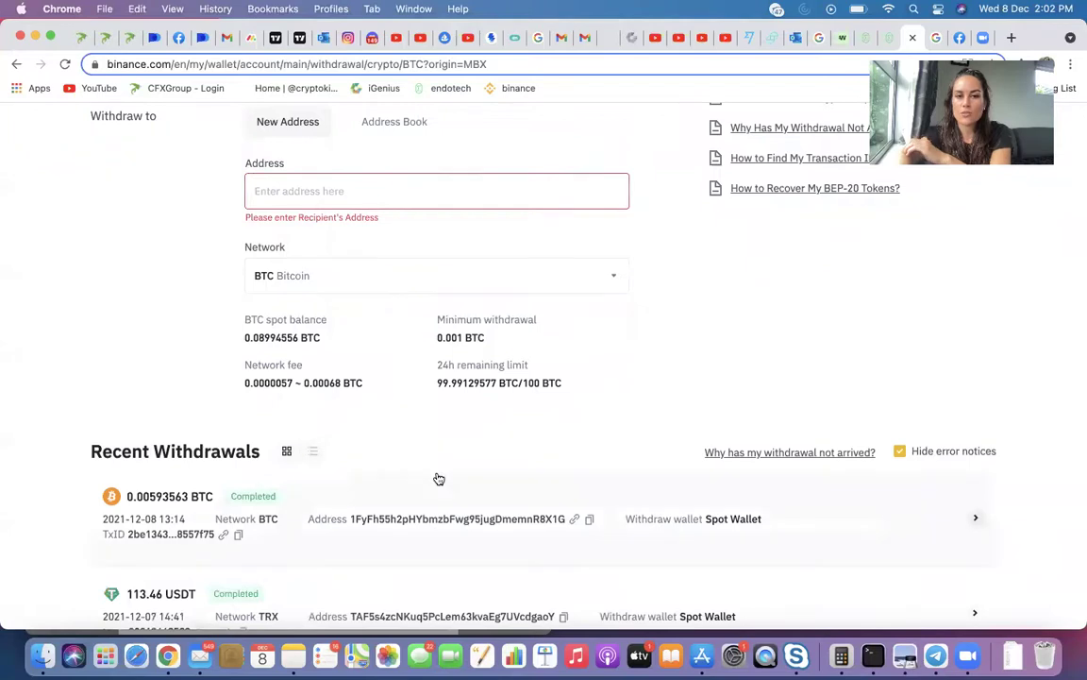
mouse_move(253, 499)
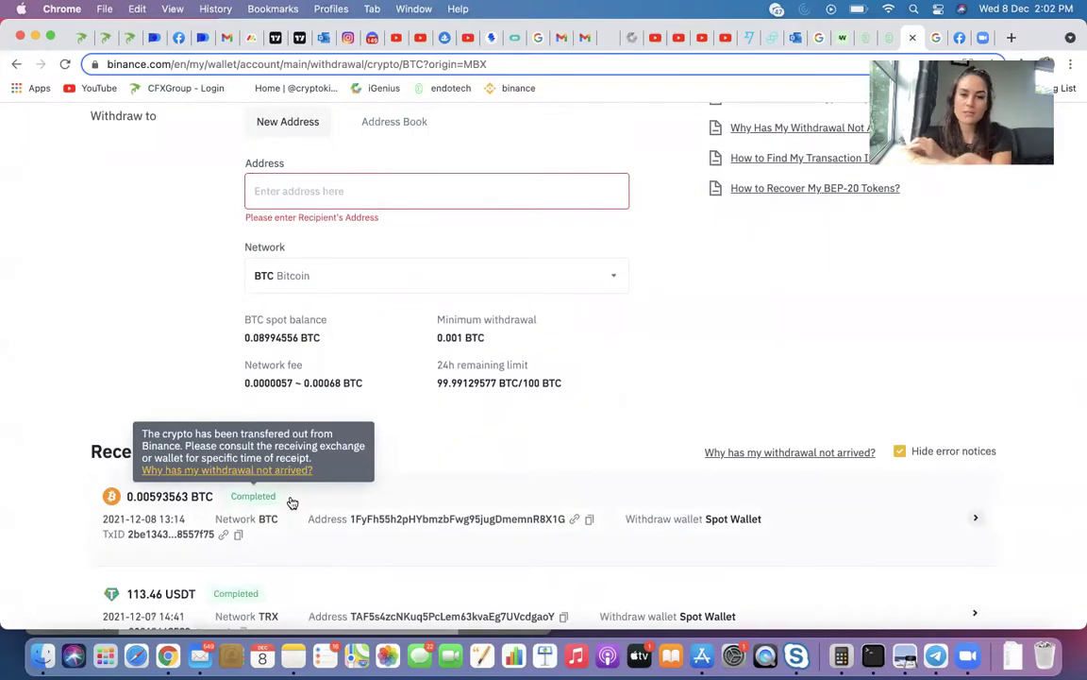
scroll(293, 503, up, 5)
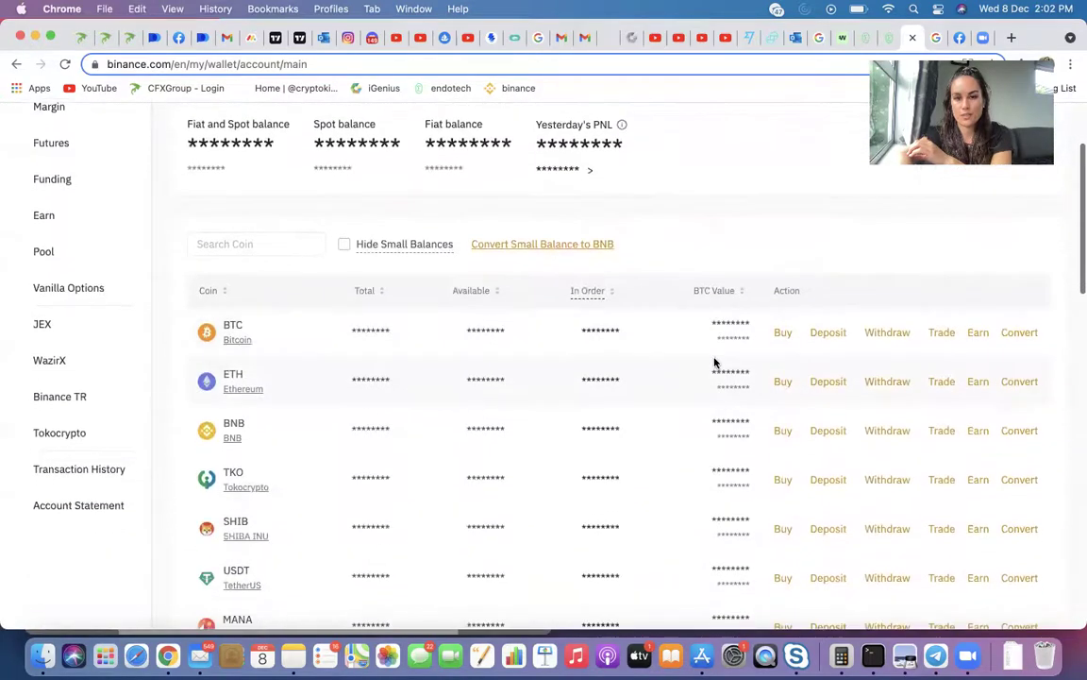
Step: View the networks available for an ETH withdrawal, then return to the Fiat and Spot wallet
click(891, 384)
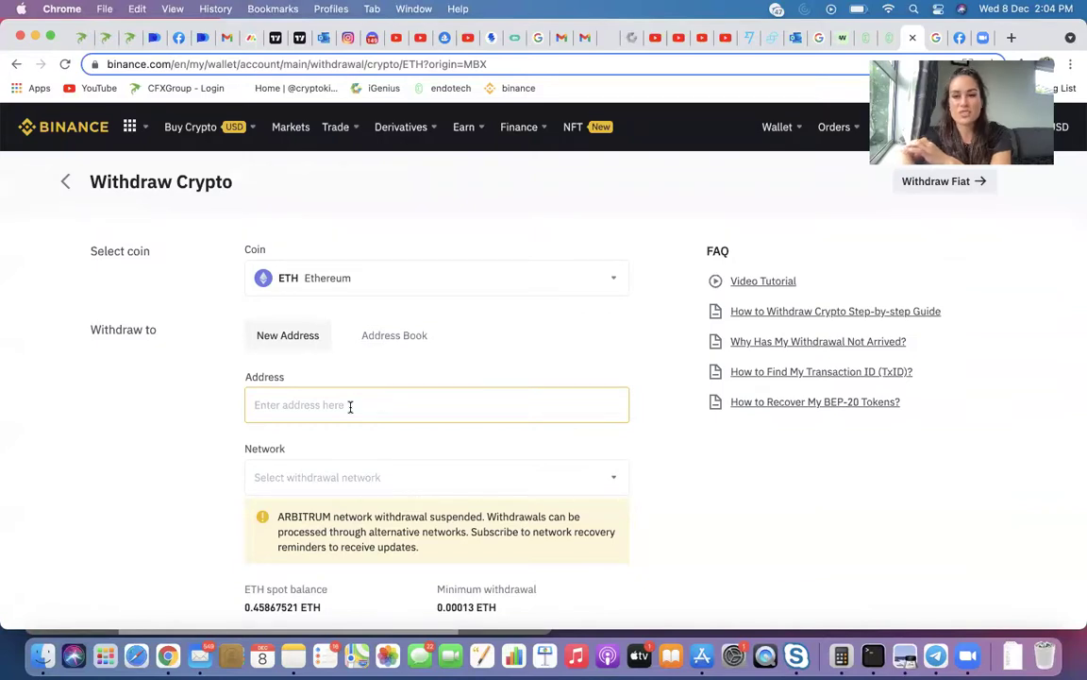
click(320, 475)
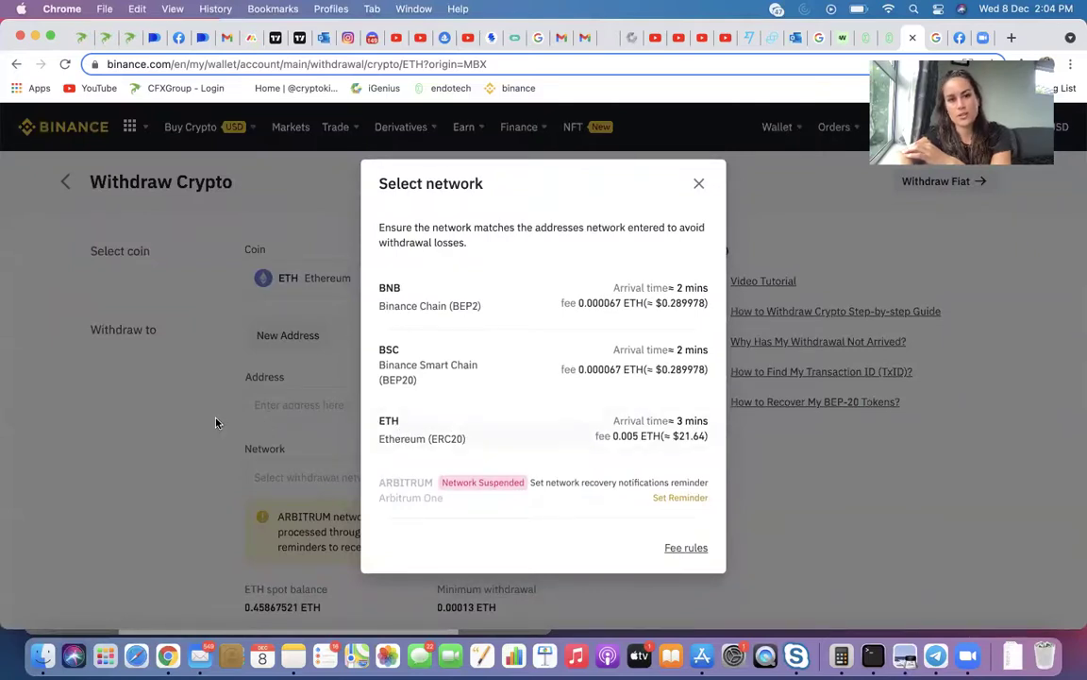
click(698, 187)
click(67, 184)
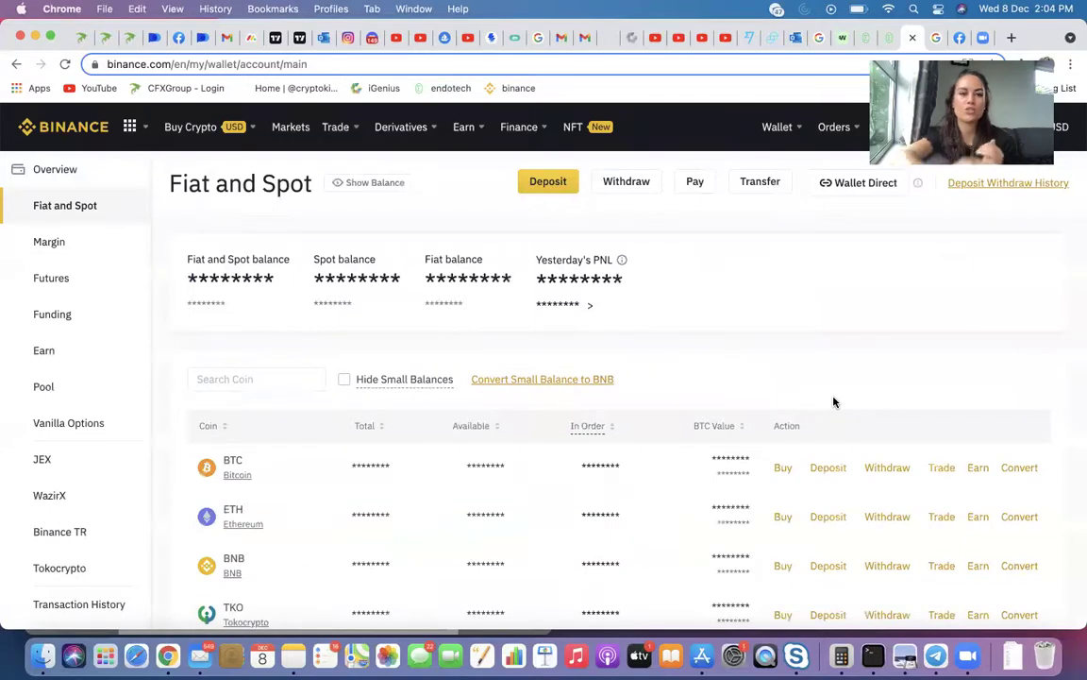
scroll(833, 402, down, 1)
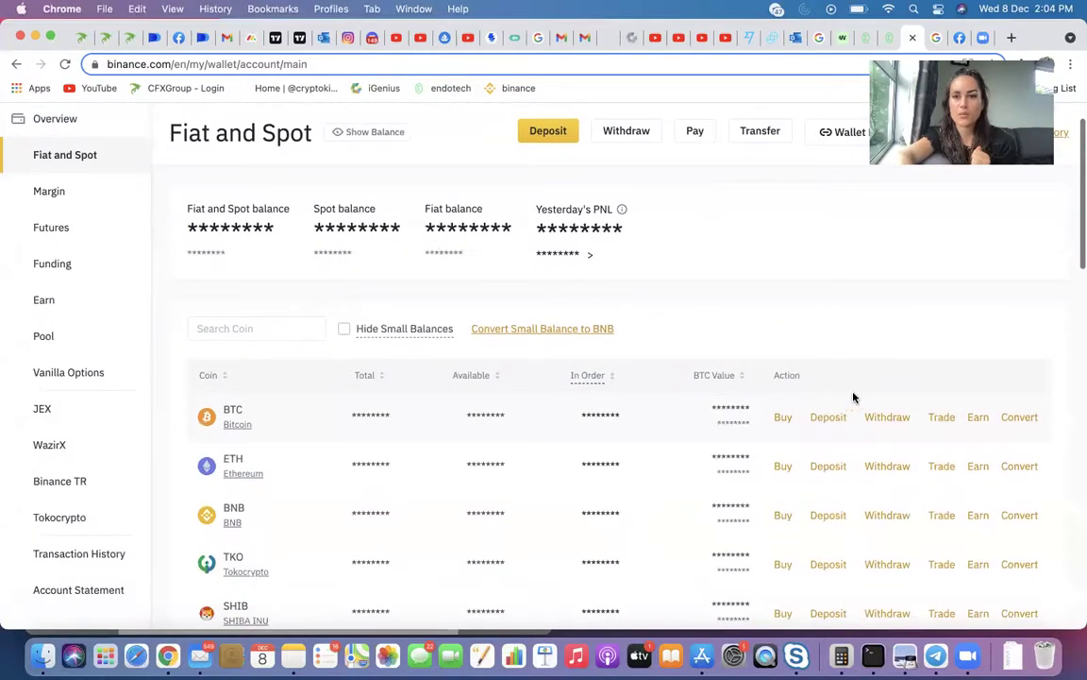
Step: Open the Convert portal from the BTC row with BTC as the source coin
click(1020, 417)
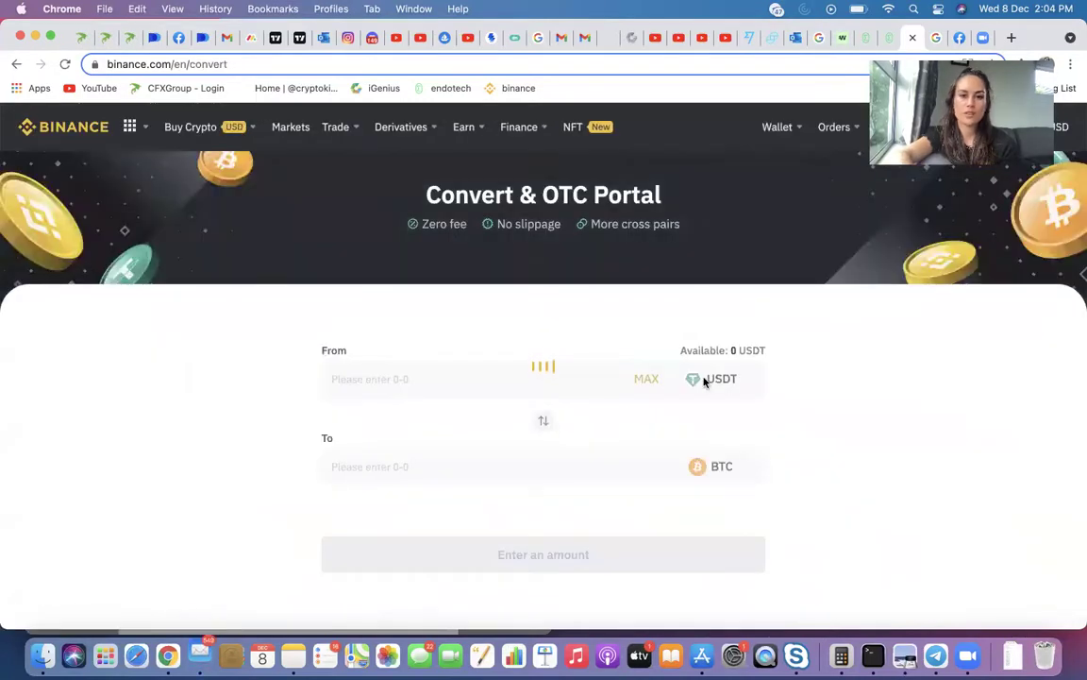
scroll(592, 422, down, 1)
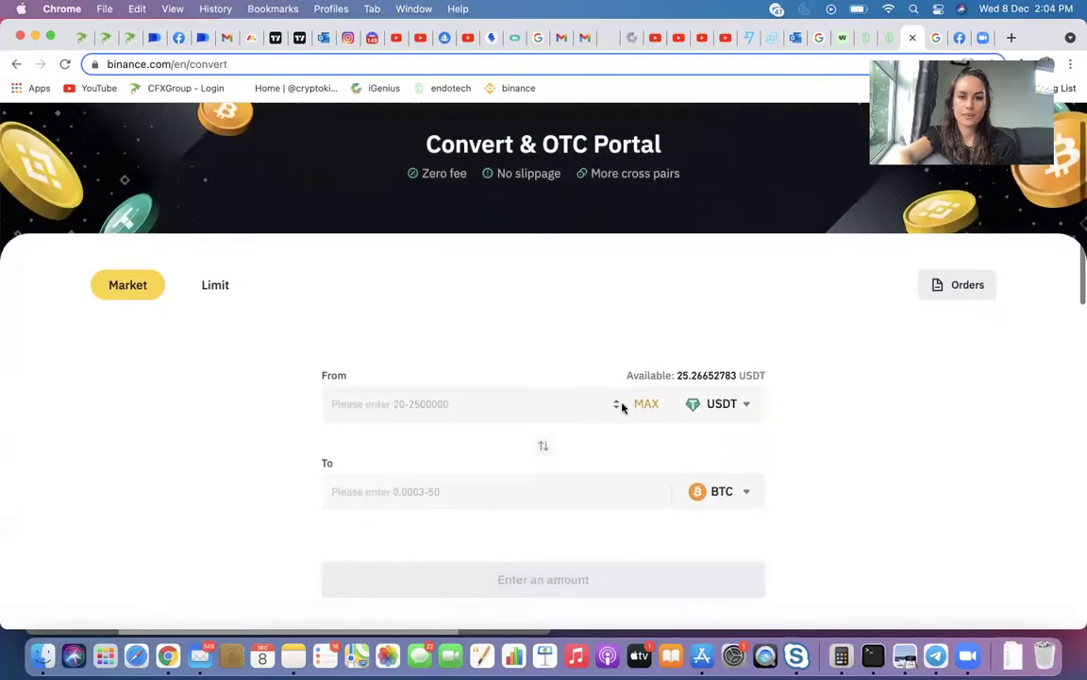
click(743, 405)
click(647, 489)
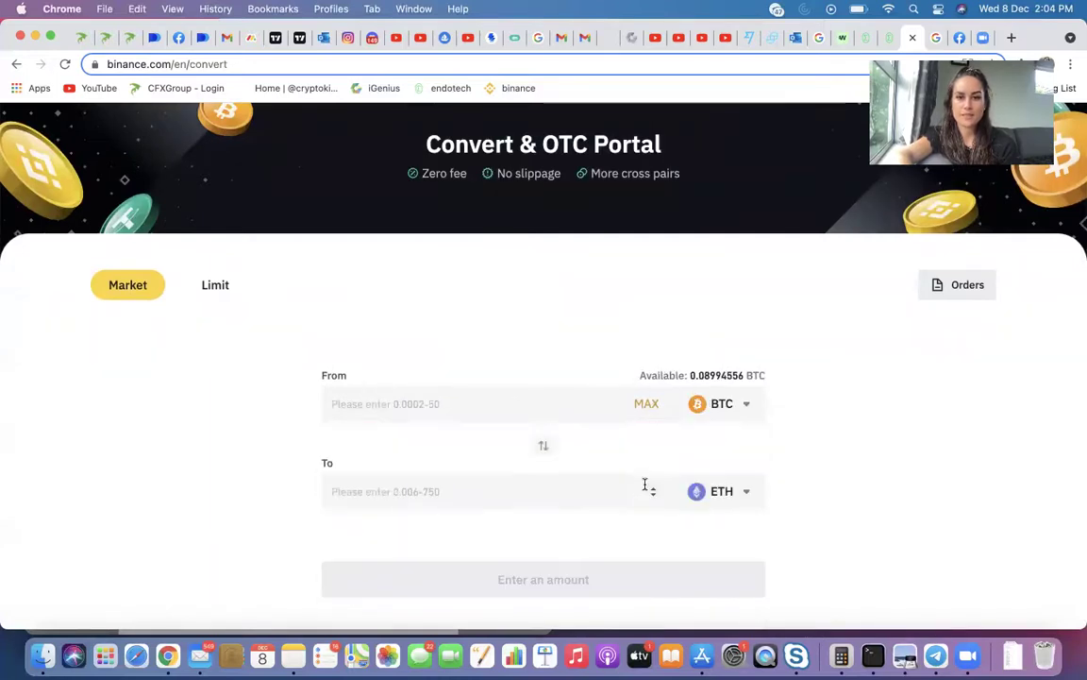
click(532, 405)
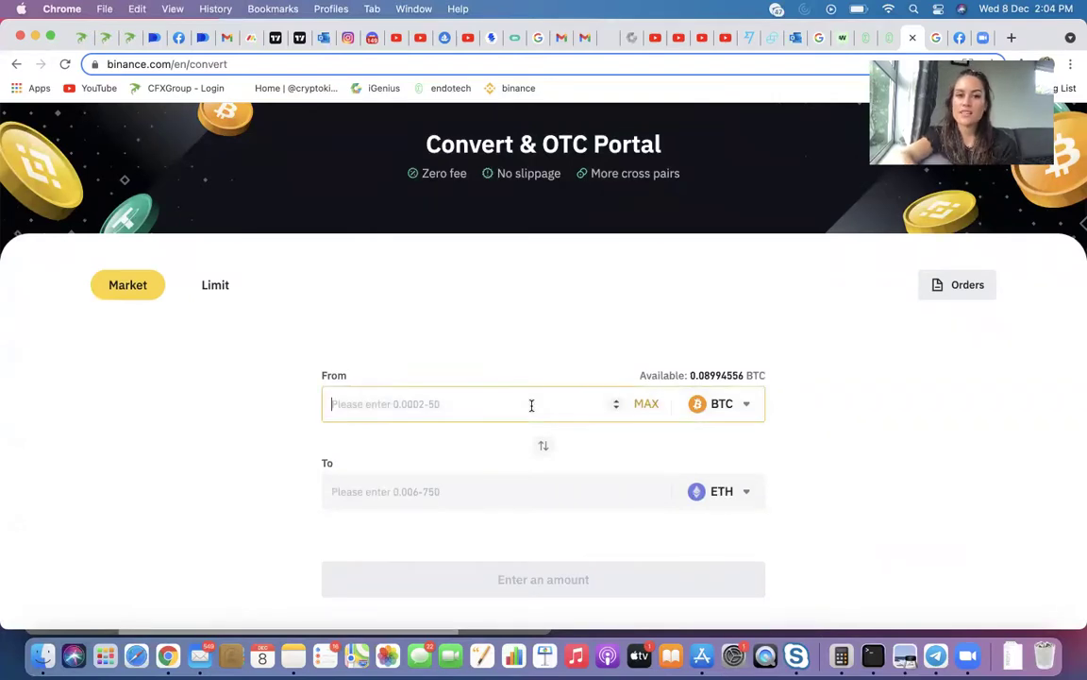
Step: Change the source coin to USDT, keeping ETH as the target coin
click(746, 405)
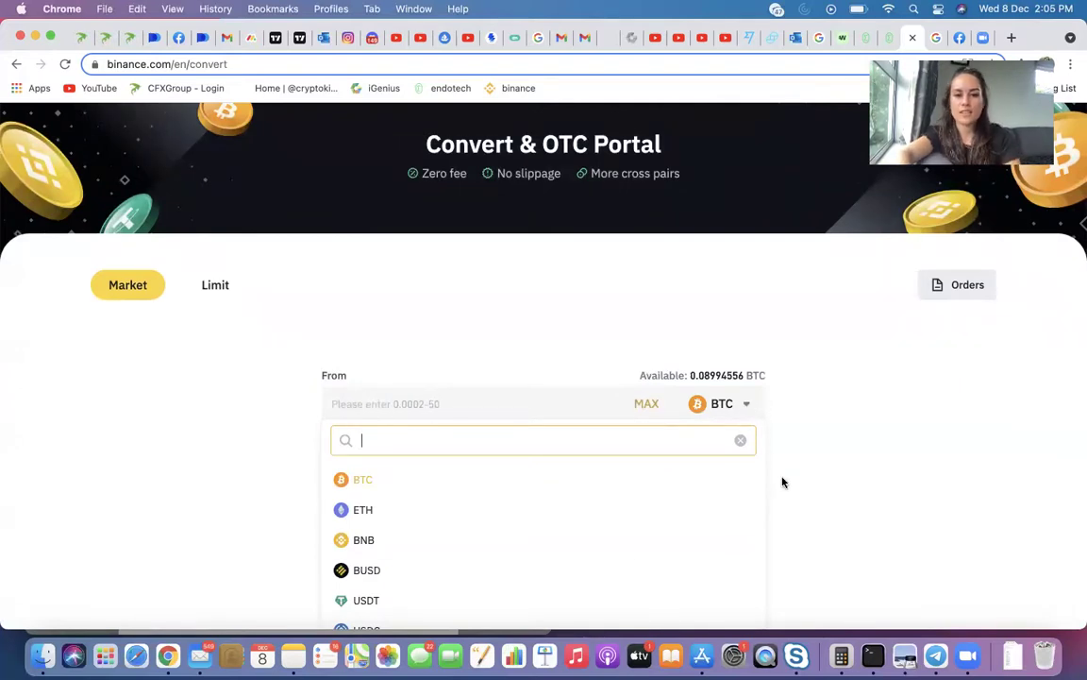
click(534, 602)
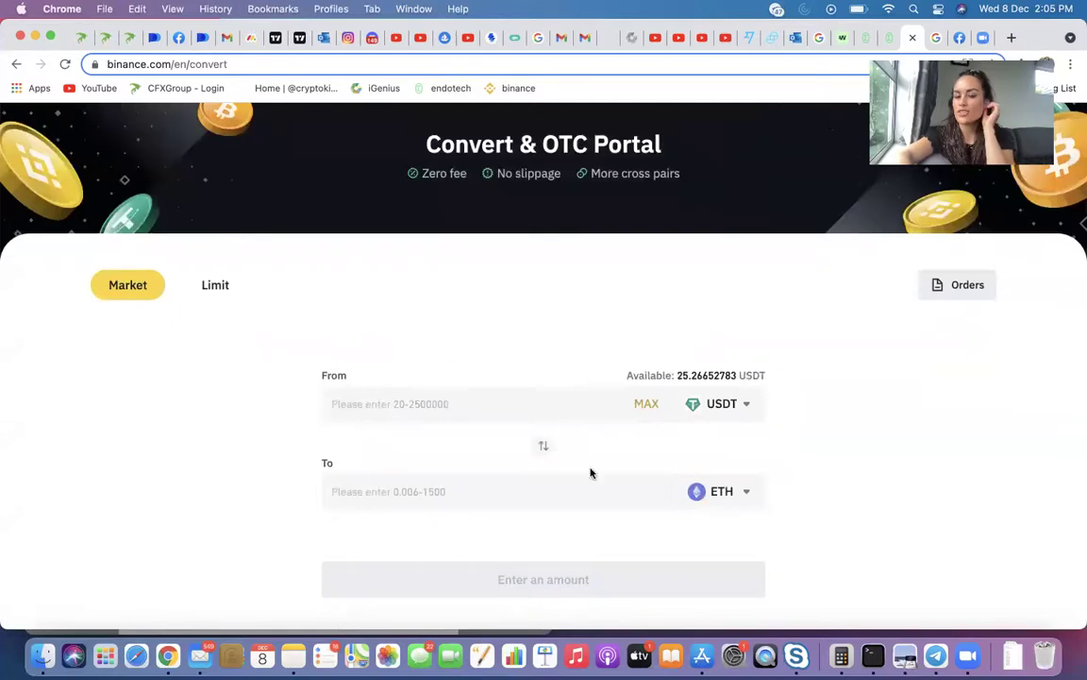
click(743, 493)
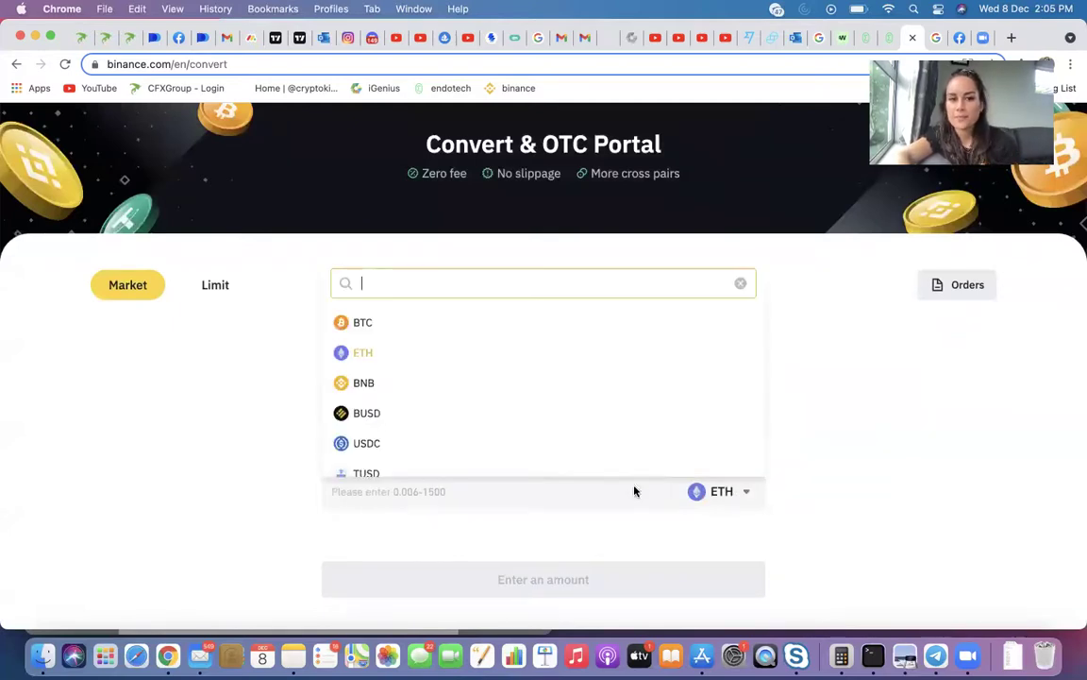
scroll(497, 410, down, 10)
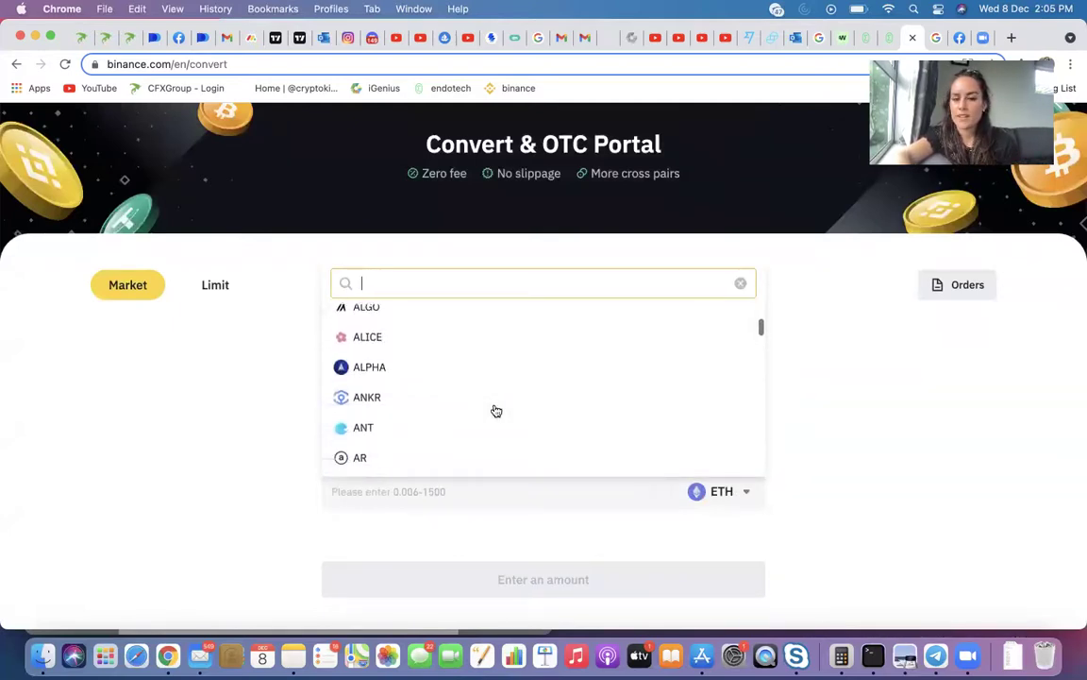
scroll(497, 410, up, 15)
click(805, 444)
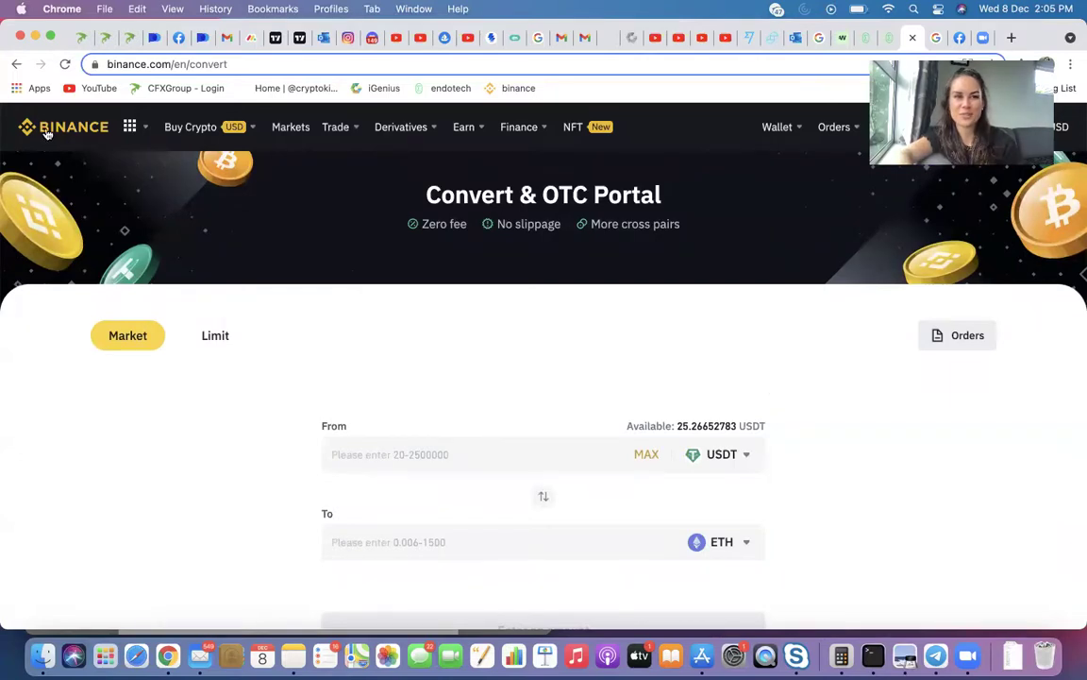
Step: From the homepage, open Buy Crypto and pick CAKE as the coin to receive with USD
click(91, 127)
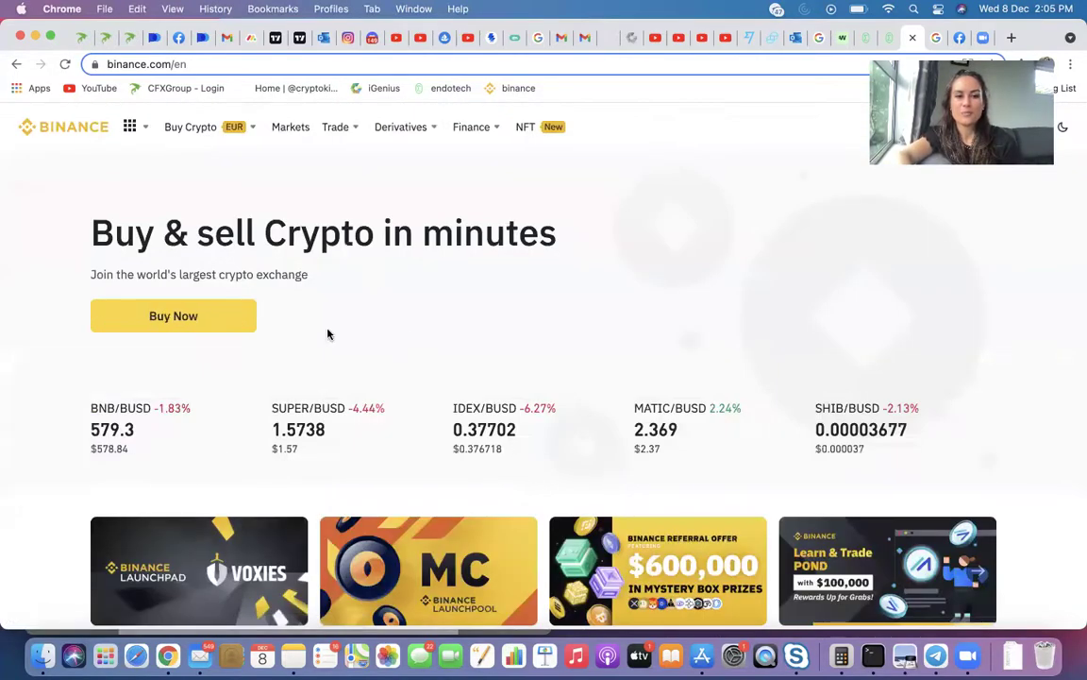
click(209, 328)
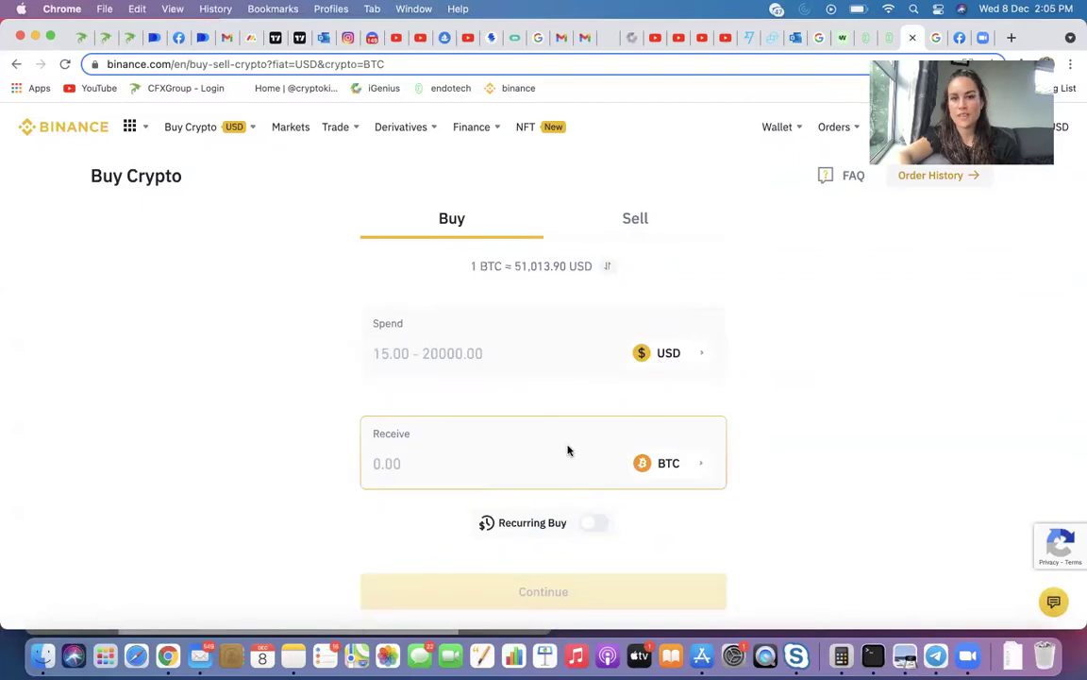
click(667, 463)
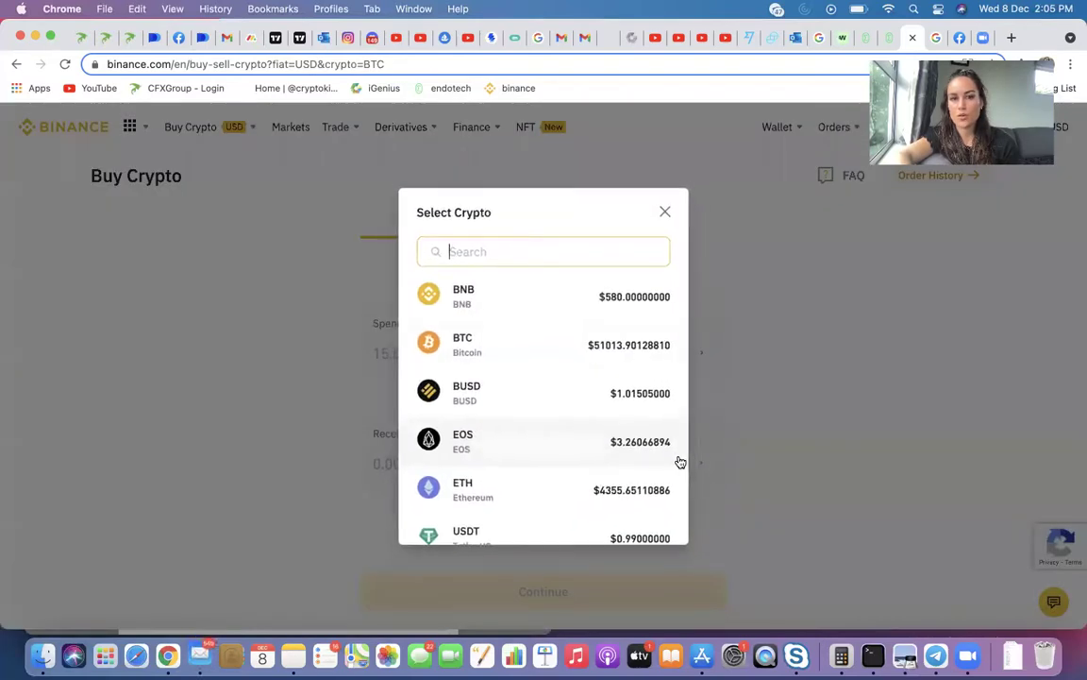
scroll(488, 421, down, 3)
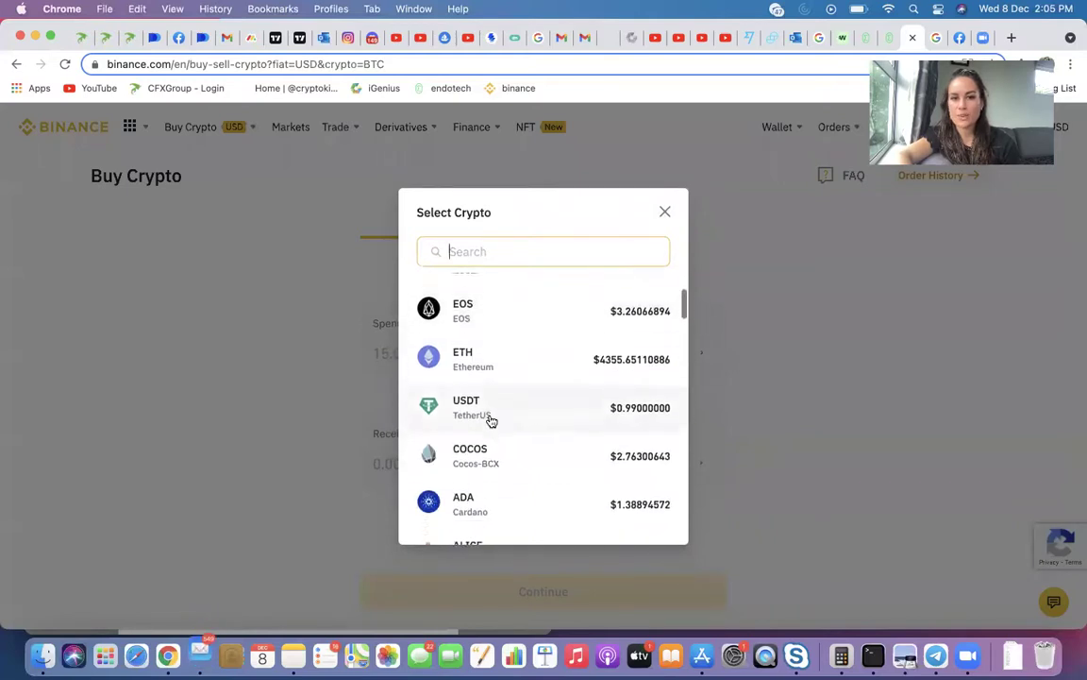
scroll(491, 421, down, 5)
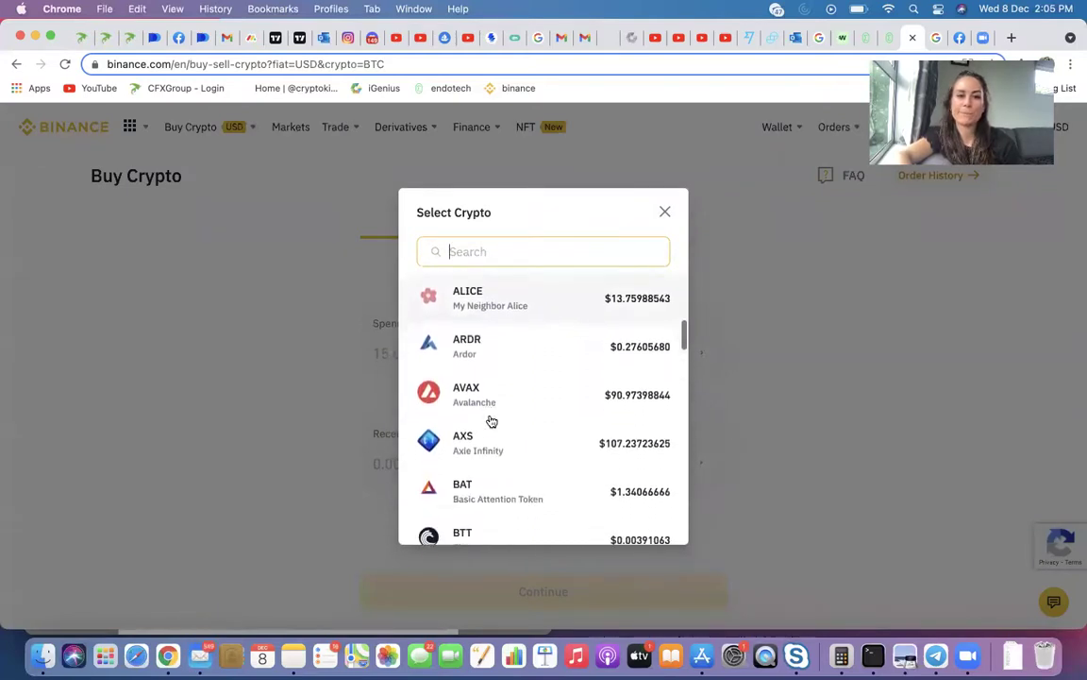
scroll(491, 421, down, 5)
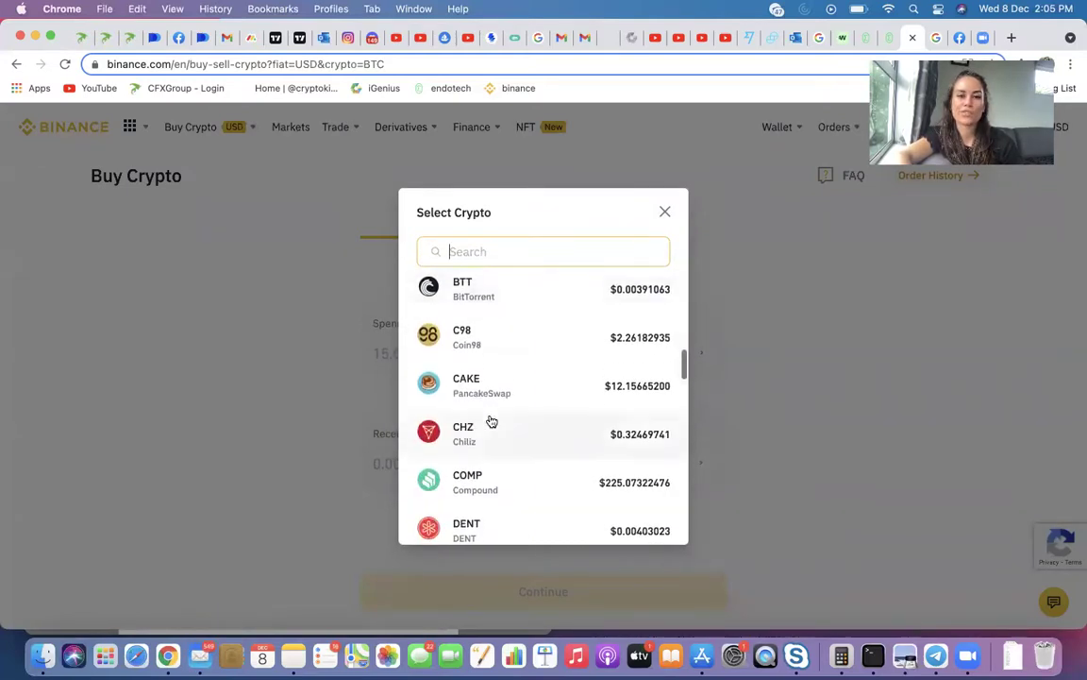
click(485, 403)
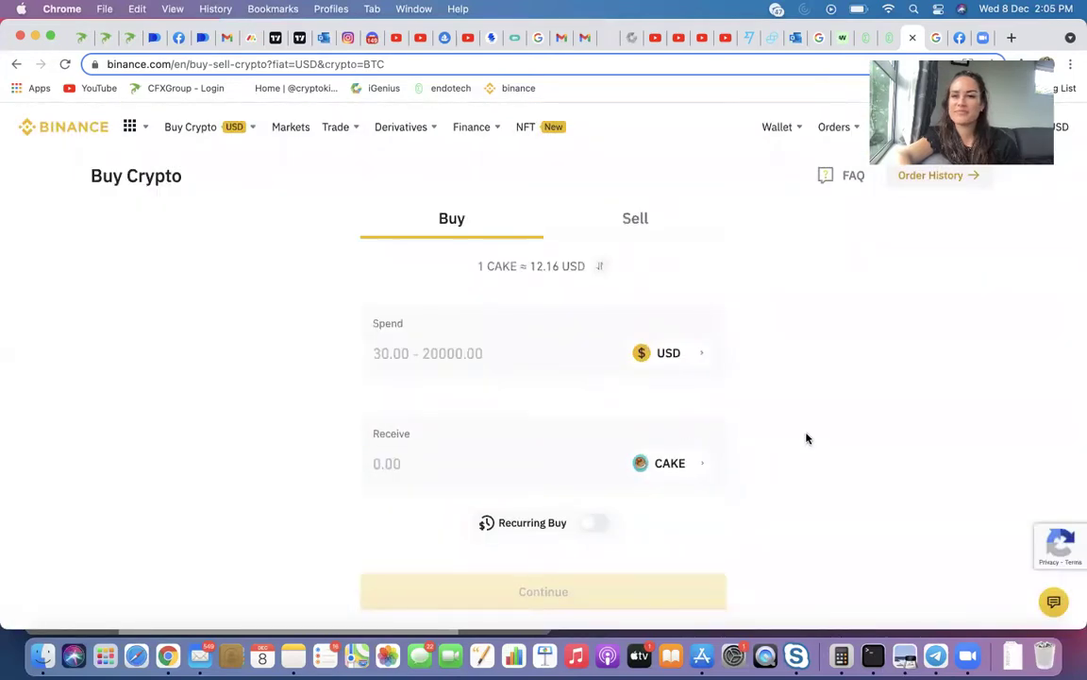
Step: Enter 300 USD as the spend amount, quoting about 24.677847 CAKE
scroll(772, 416, down, 2)
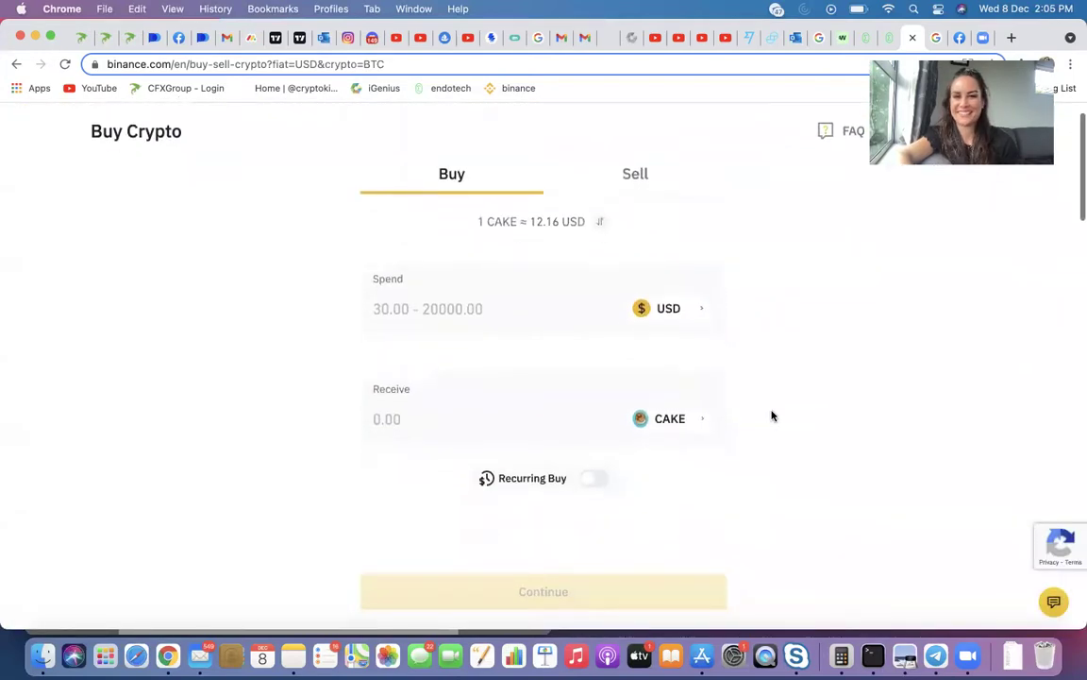
scroll(772, 415, up, 2)
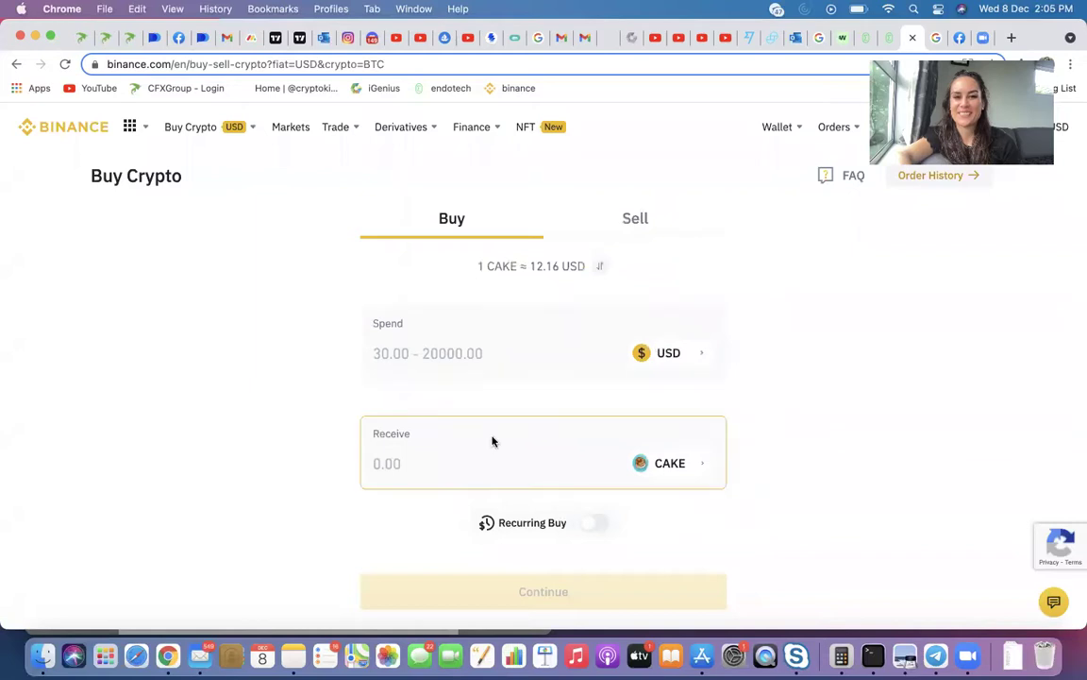
click(456, 356)
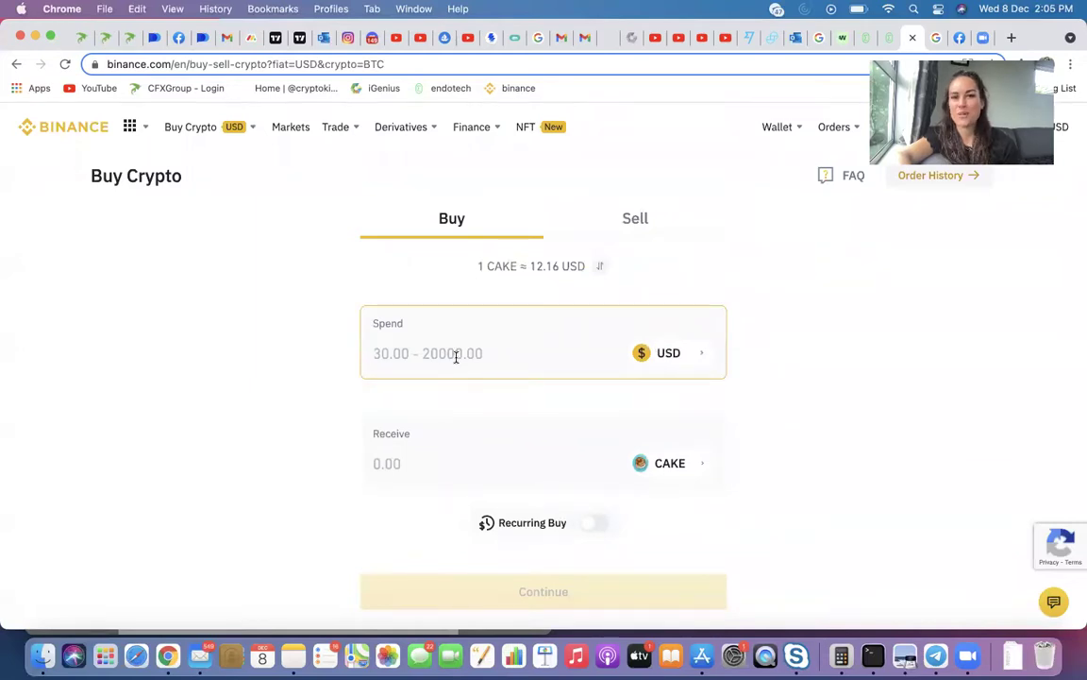
text(300)
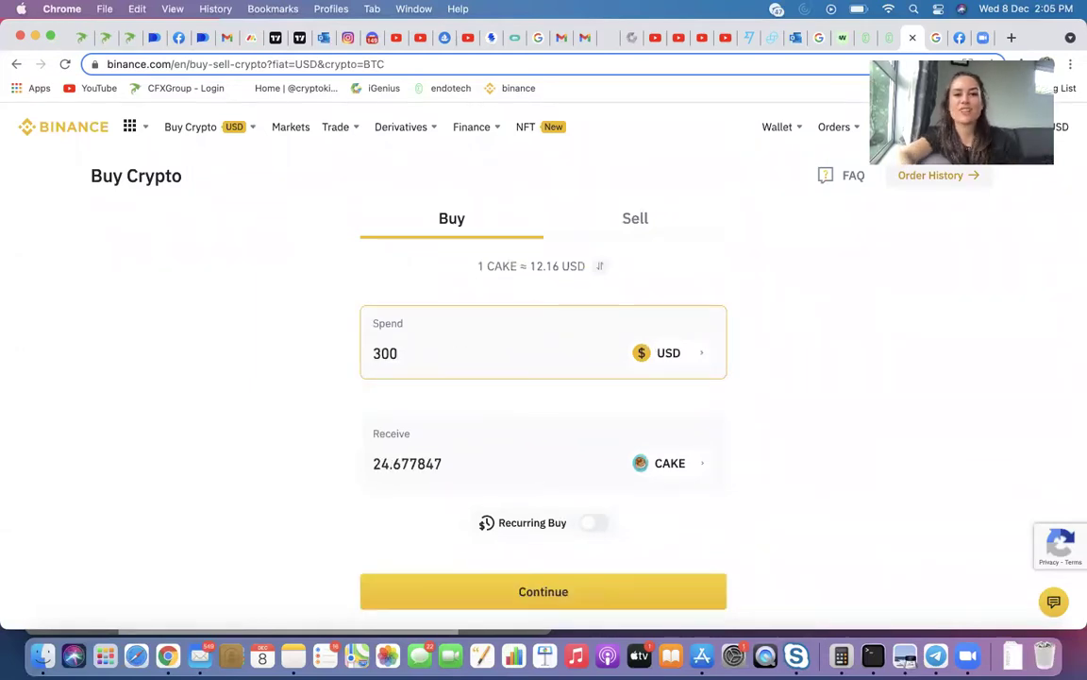